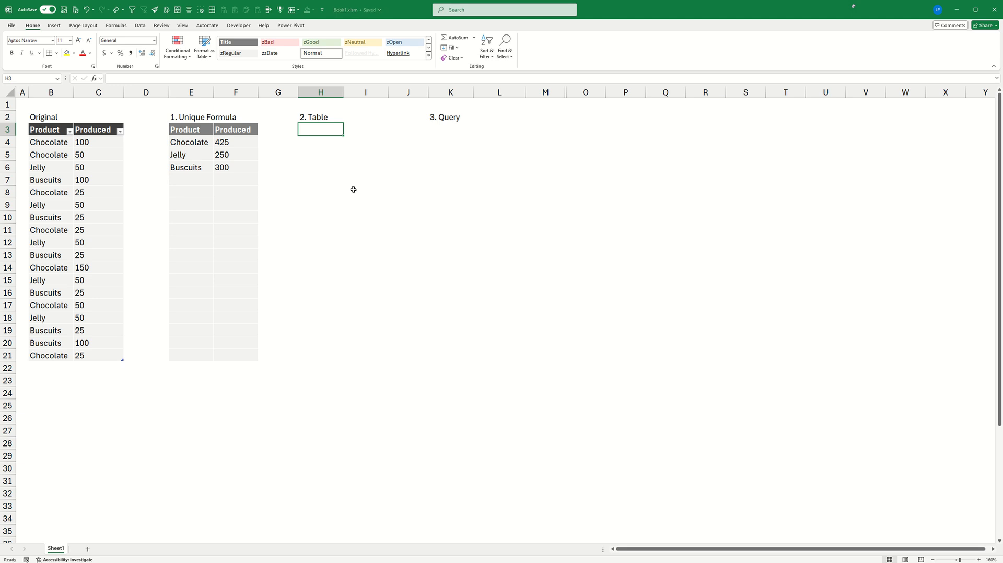
# Examine the Original table's data and the Unique Formula formulas in cells E4 and F4
pyautogui.moveTo(50, 131); pyautogui.dragTo(99, 357)
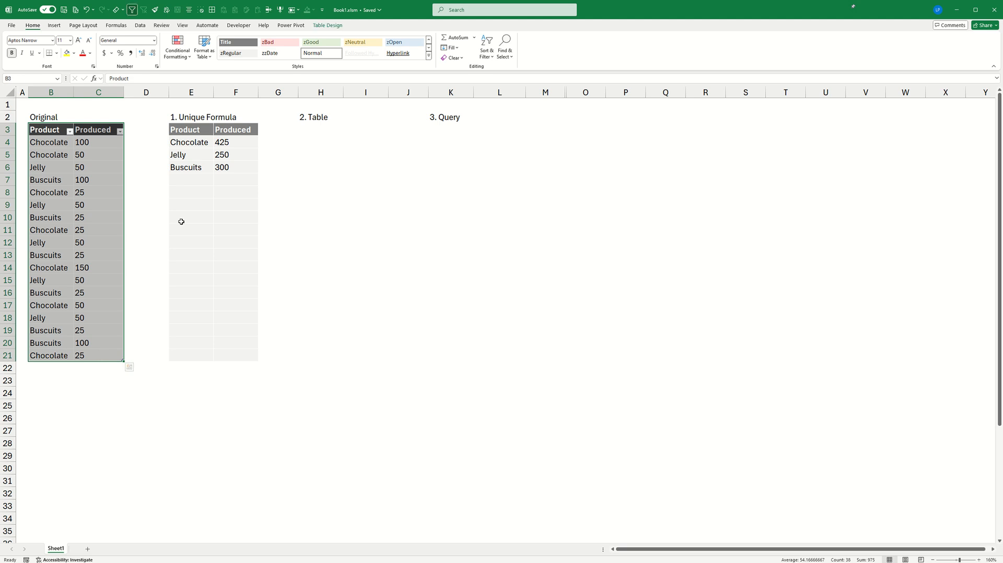
pyautogui.click(192, 141)
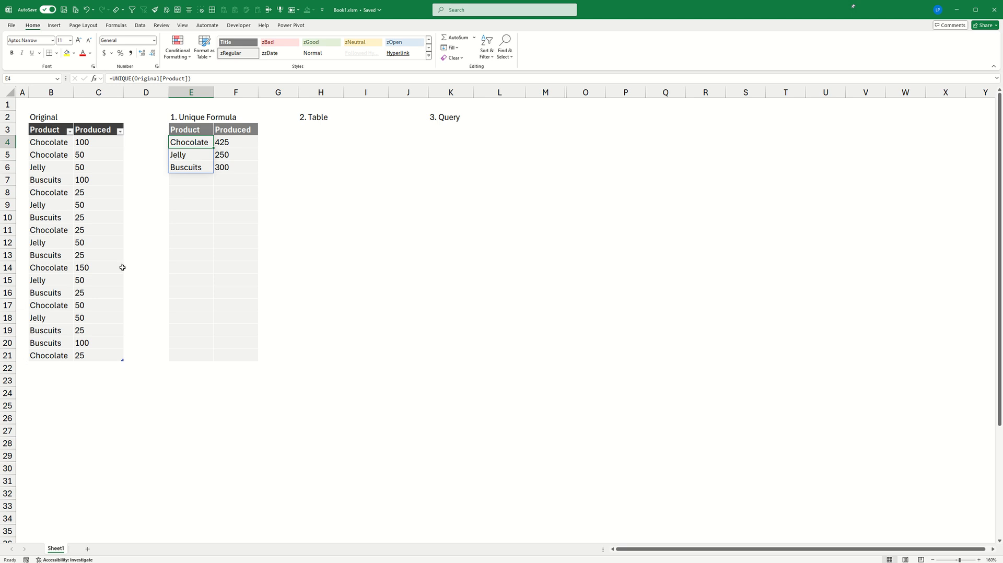
pyautogui.click(234, 140)
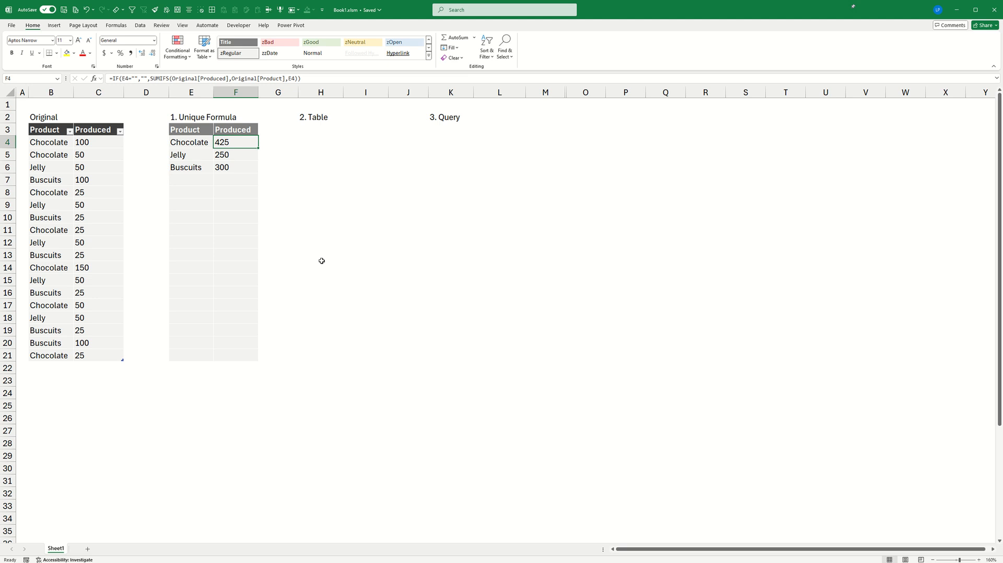
# Add filters to the header row of the Unique Formula range E3:F21
pyautogui.moveTo(184, 128); pyautogui.dragTo(237, 351)
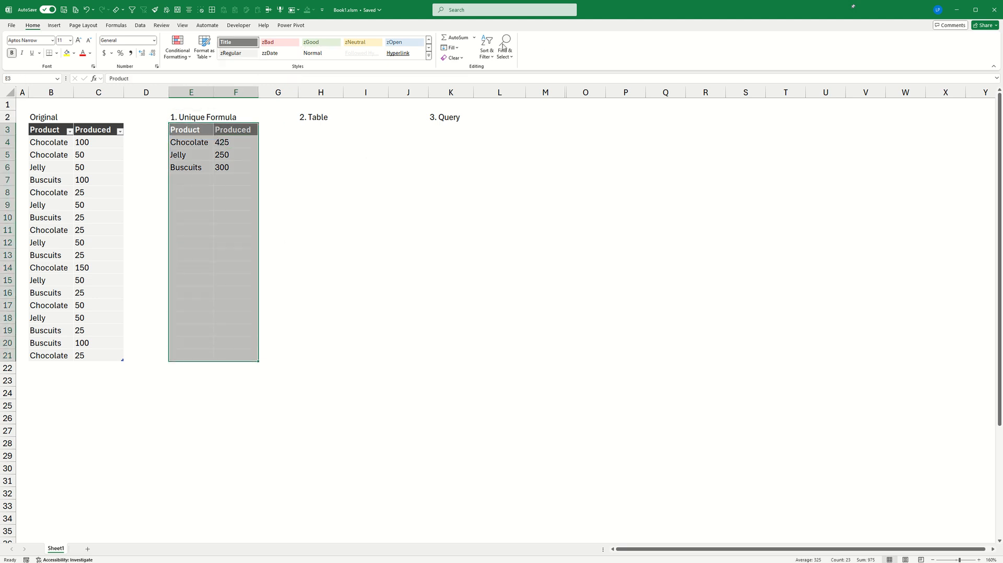
pyautogui.click(486, 53)
pyautogui.click(499, 103)
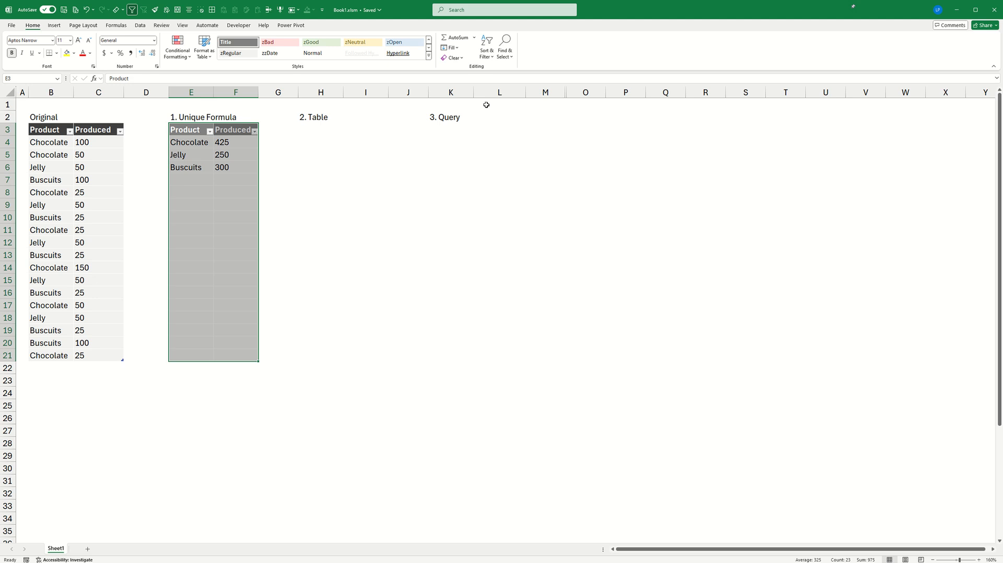
# Try to sort the Unique Formula range A to Z by its Produced column
pyautogui.click(255, 131)
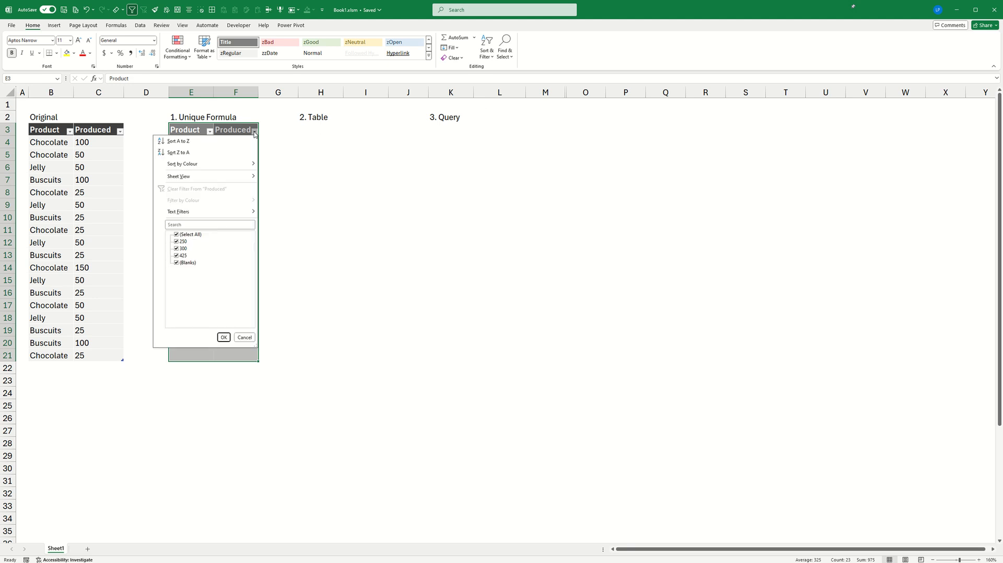
pyautogui.click(213, 142)
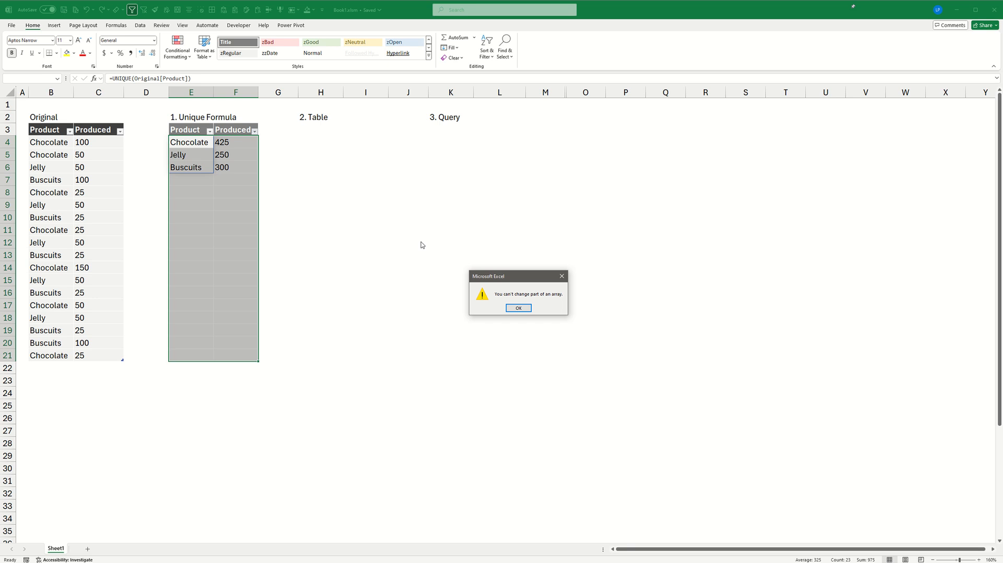
pyautogui.click(518, 308)
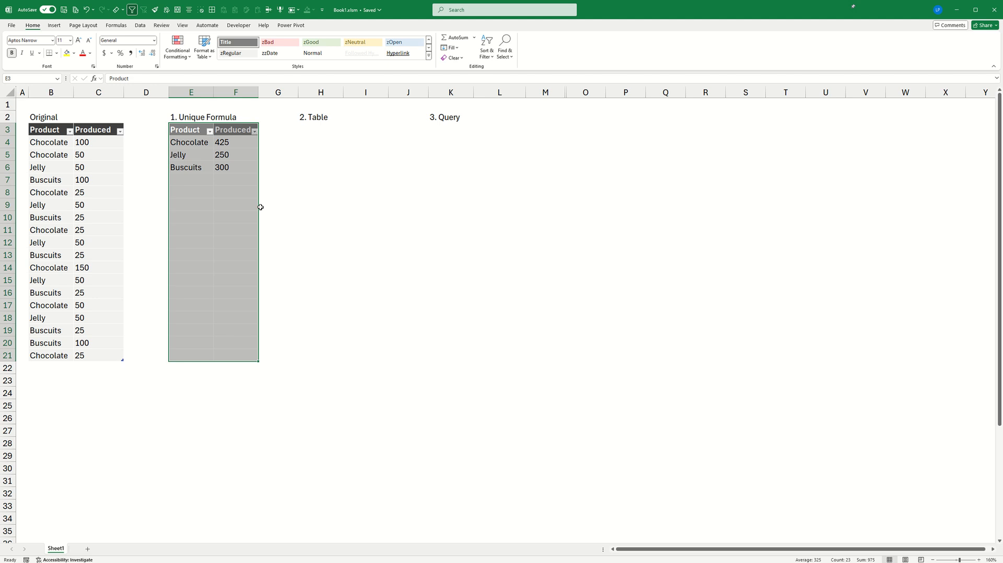
# Try converting the Unique Formula range E3:F21 into a table with headers, check E4, and undo the conversion
pyautogui.hotkey('ctrl', 't')
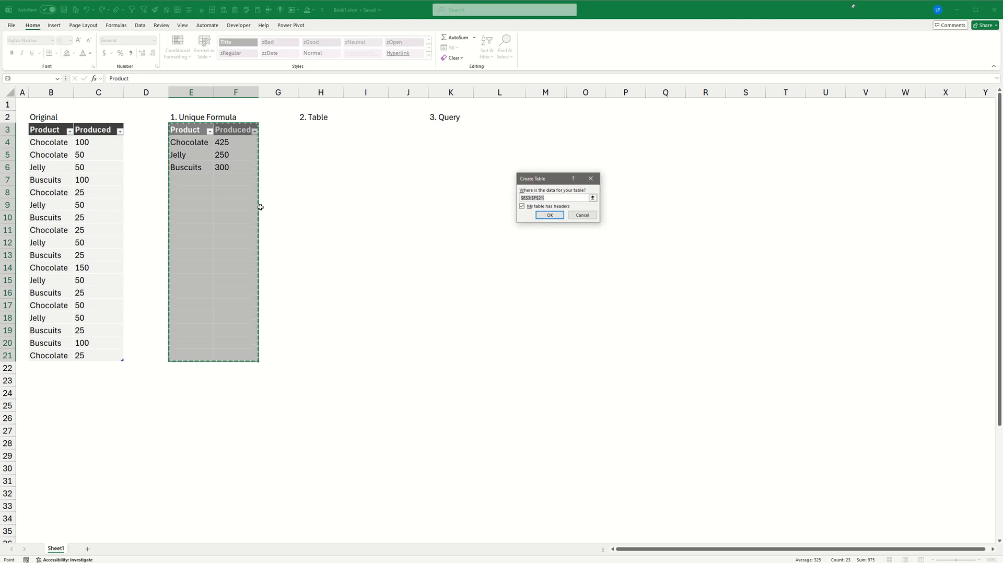
pyautogui.press('Return')
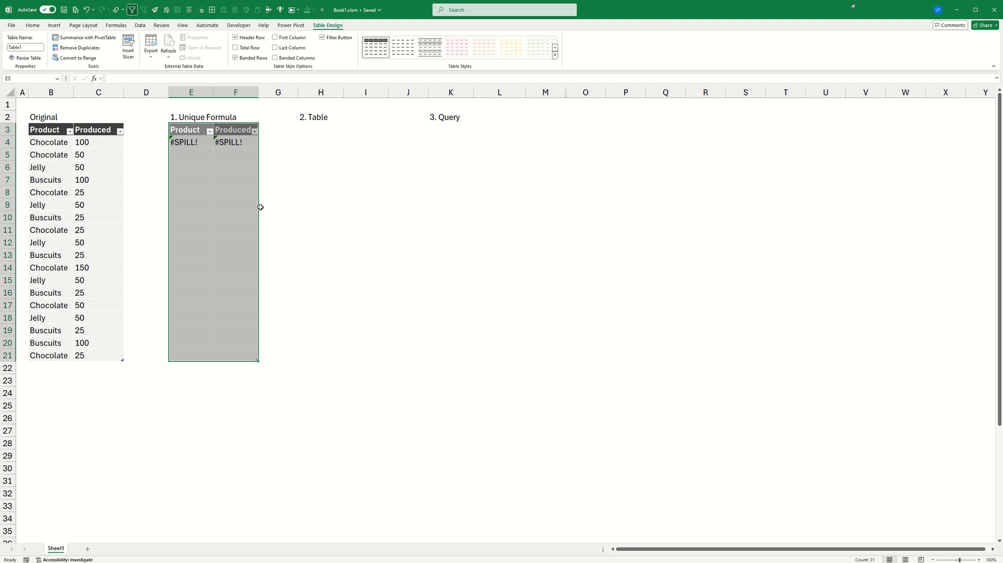
pyautogui.click(184, 141)
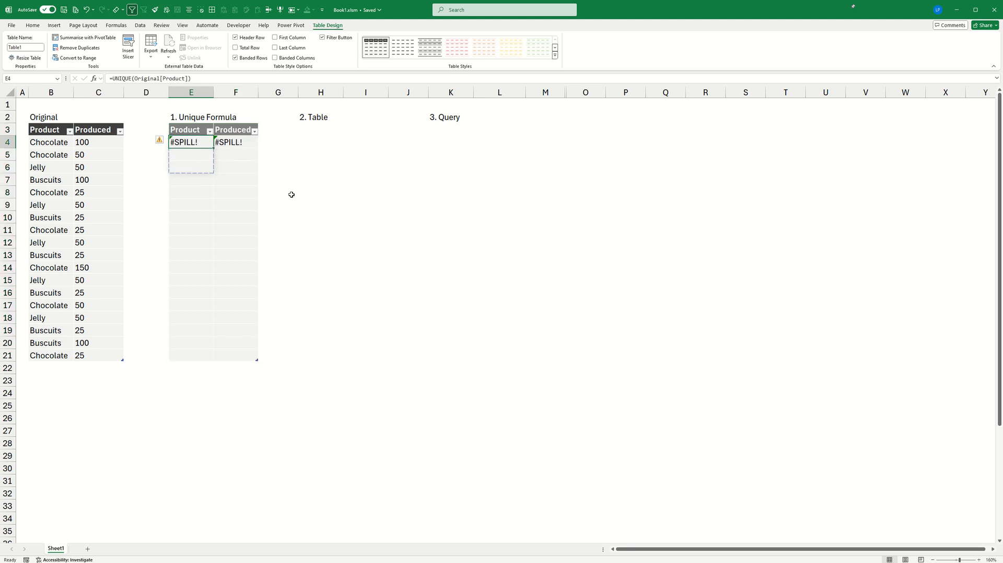
pyautogui.hotkey('ctrl', 'z')
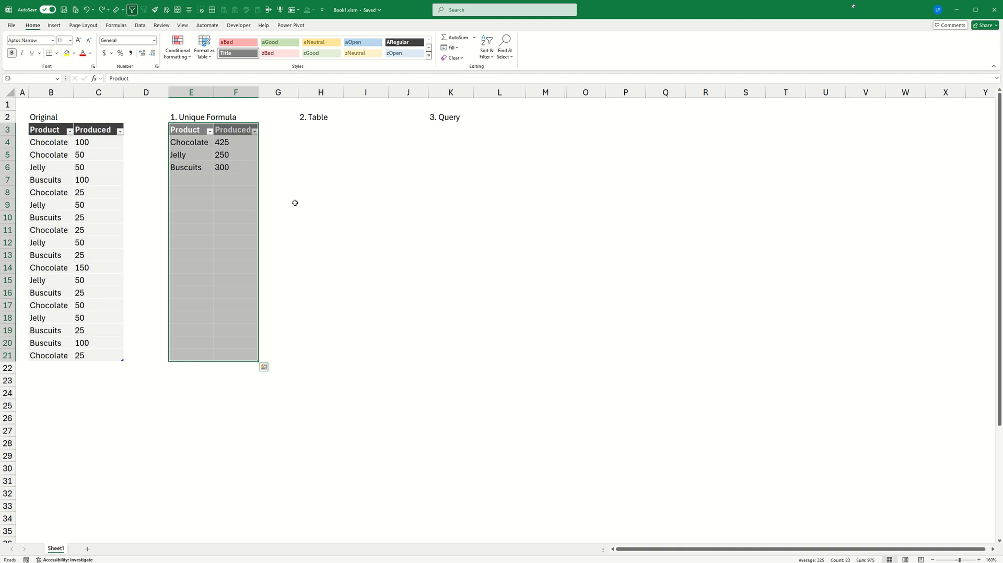
# Copy the Product and Produced headers from E3:F3 and paste only their values starting at H3
pyautogui.click(309, 130)
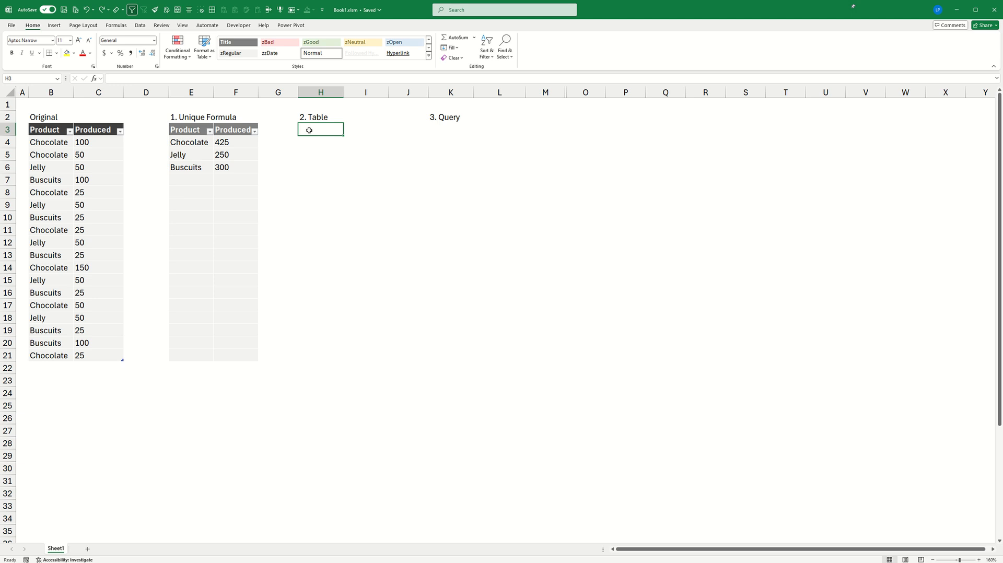
pyautogui.write('=')
pyautogui.press('BackSpace')
pyautogui.moveTo(189, 134); pyautogui.dragTo(250, 130)
pyautogui.hotkey('ctrl', 'c')
pyautogui.click(301, 127)
pyautogui.rightClick(301, 127)
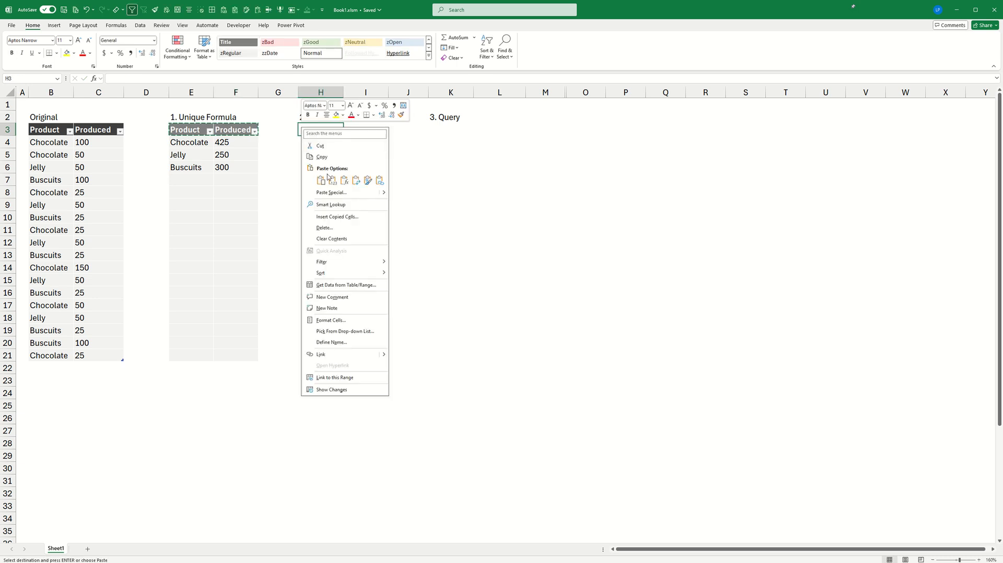
pyautogui.click(329, 178)
# Convert the range H3:I4 into a table that has headers
pyautogui.moveTo(316, 127); pyautogui.dragTo(369, 142)
pyautogui.hotkey('ctrl', 't')
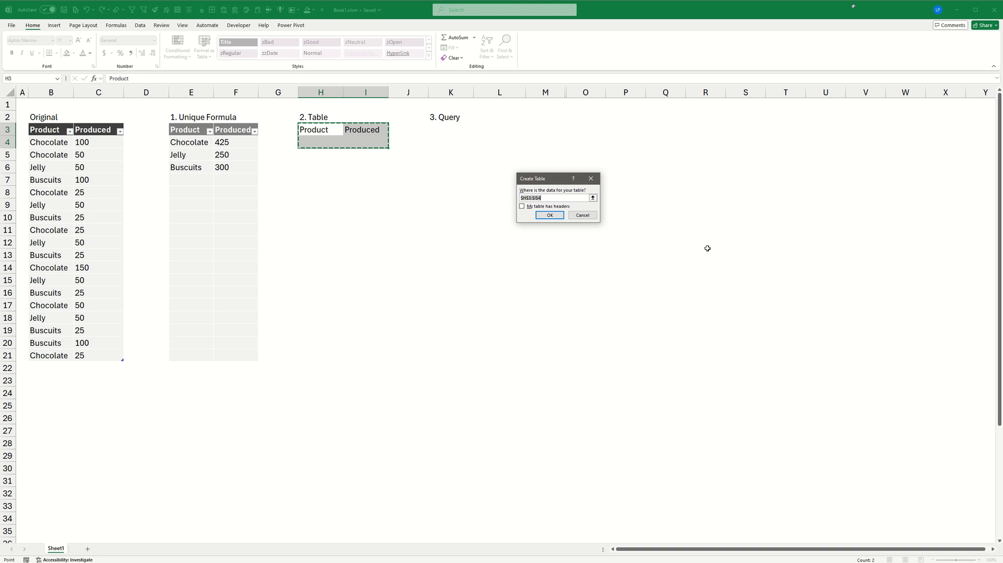
pyautogui.click(522, 207)
pyautogui.click(549, 215)
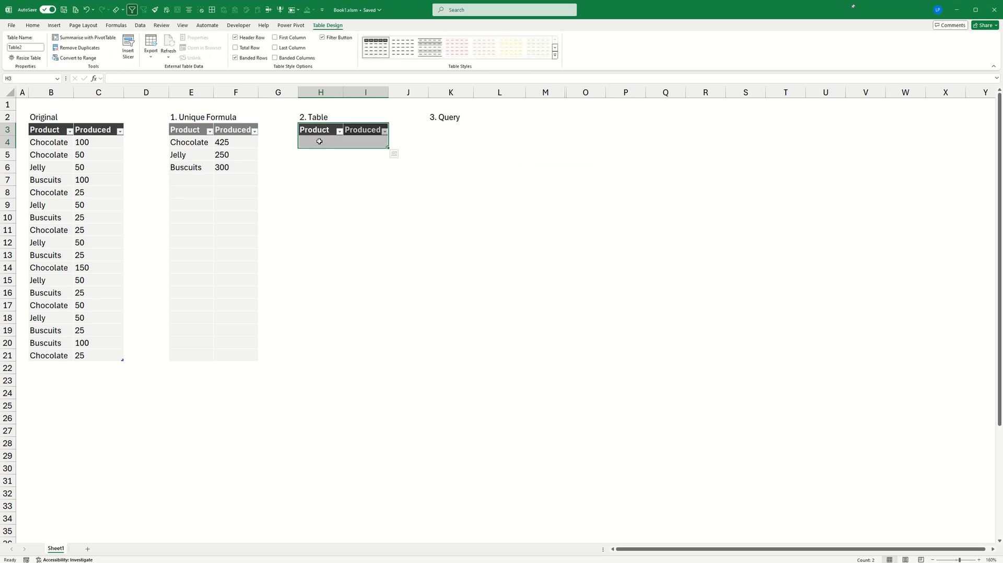
# Enter the formula =IF(E4="","",E4) in cell H4 of the new table
pyautogui.press('Down')
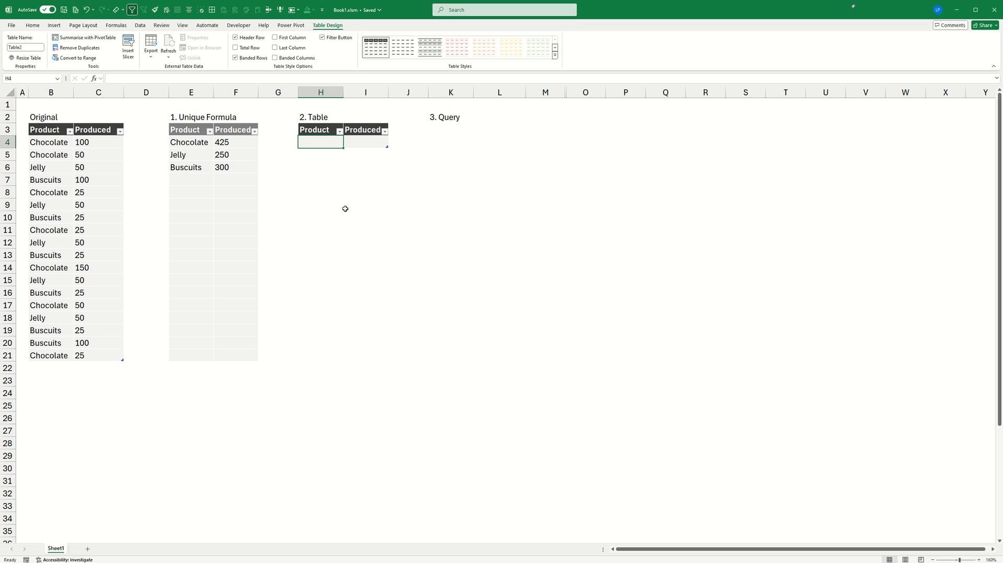
pyautogui.write('=IF(')
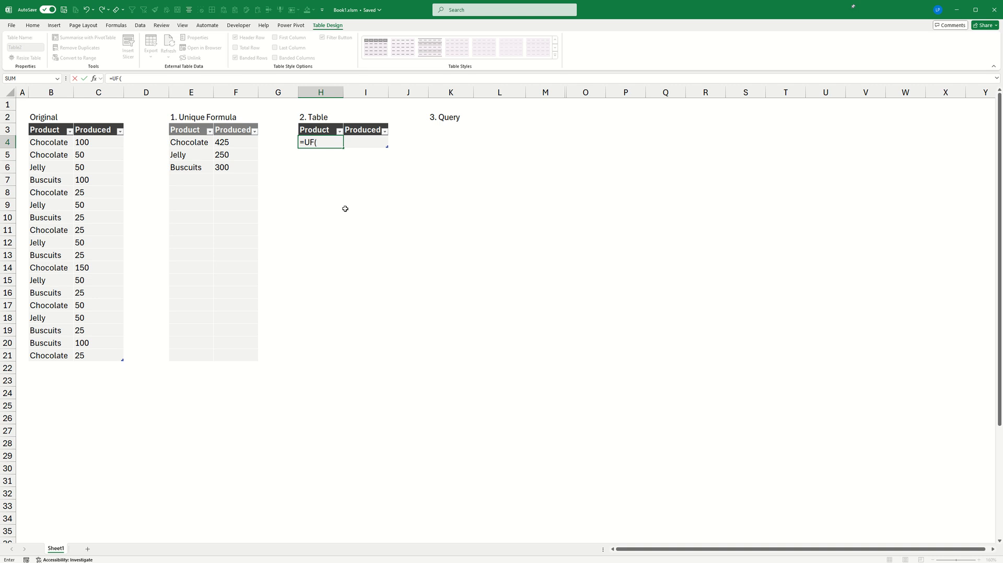
pyautogui.click(194, 143)
pyautogui.write('=""')
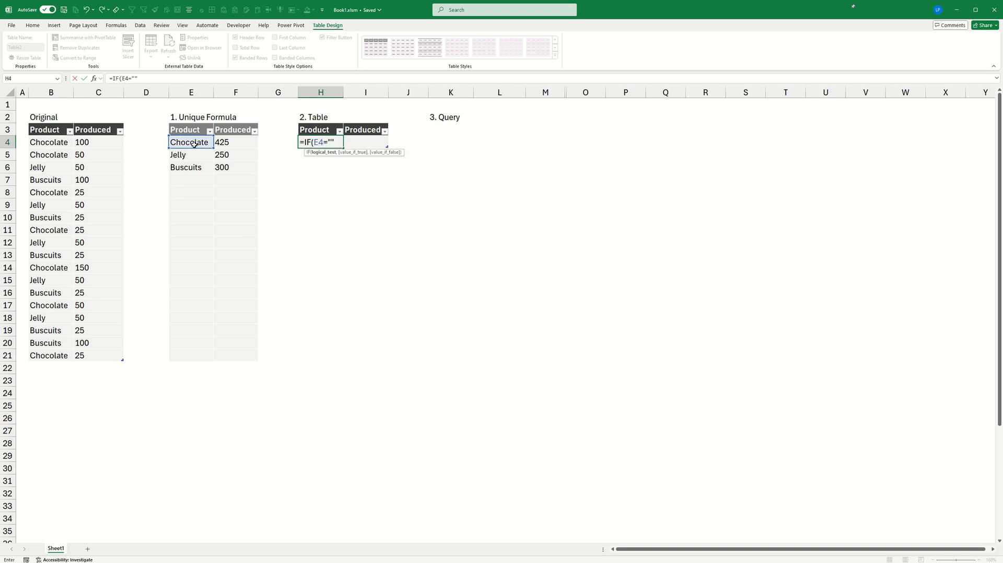
pyautogui.write(',""')
pyautogui.write(',')
pyautogui.click(195, 143)
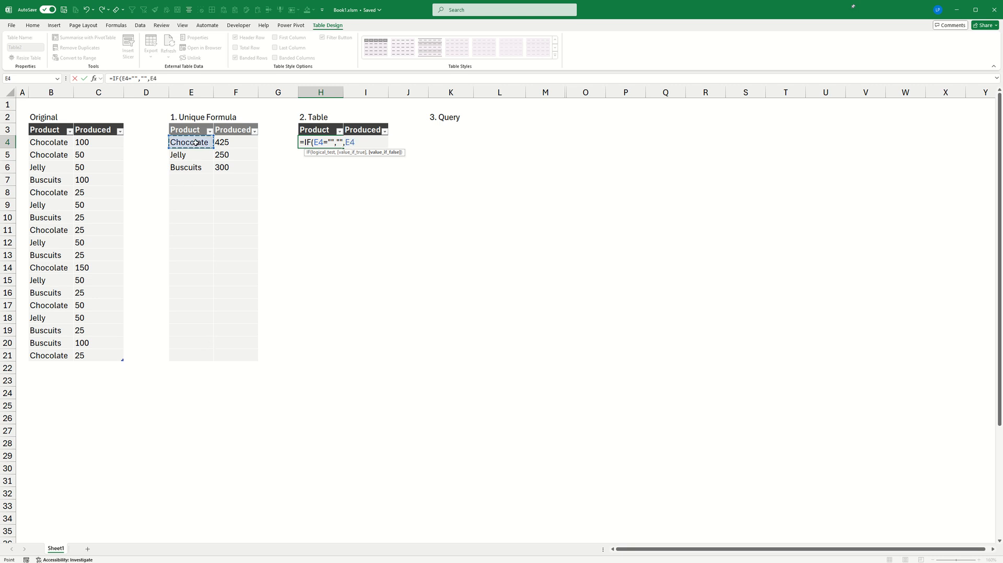
pyautogui.write(')')
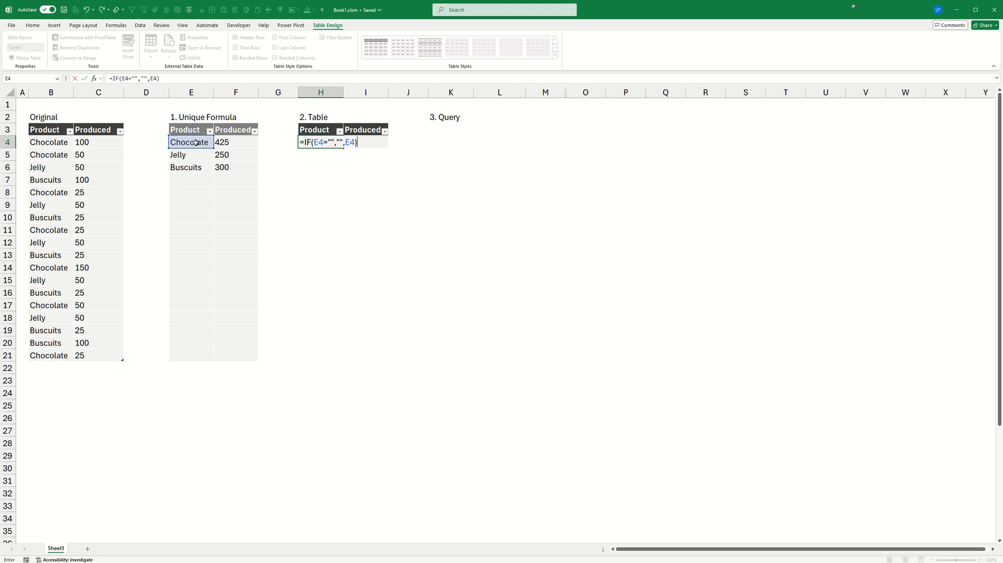
pyautogui.click(161, 79)
pyautogui.press('Return')
# Fill the H4 formula across to the Produced column and down through row 21
pyautogui.click(318, 147)
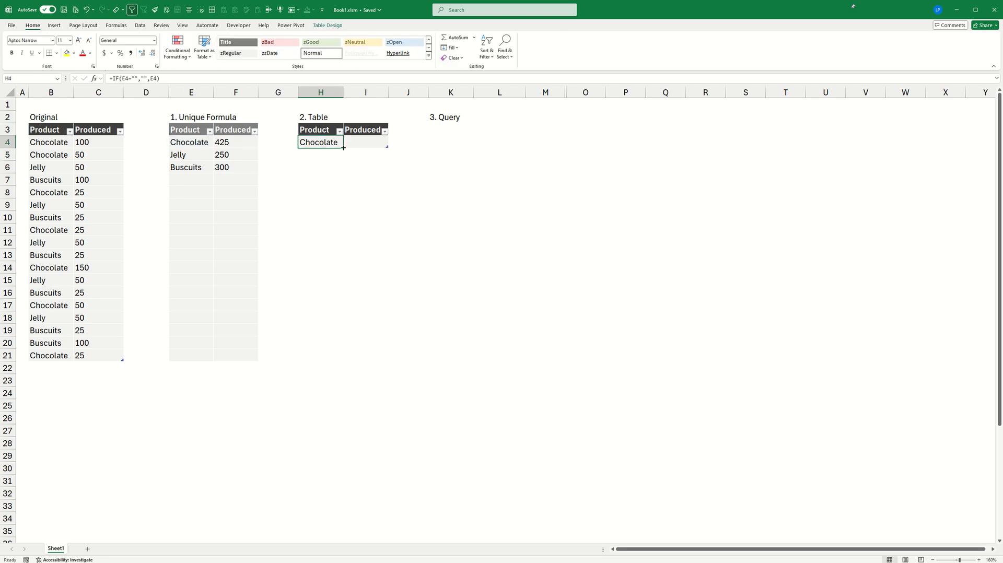
pyautogui.moveTo(345, 148); pyautogui.dragTo(341, 364)
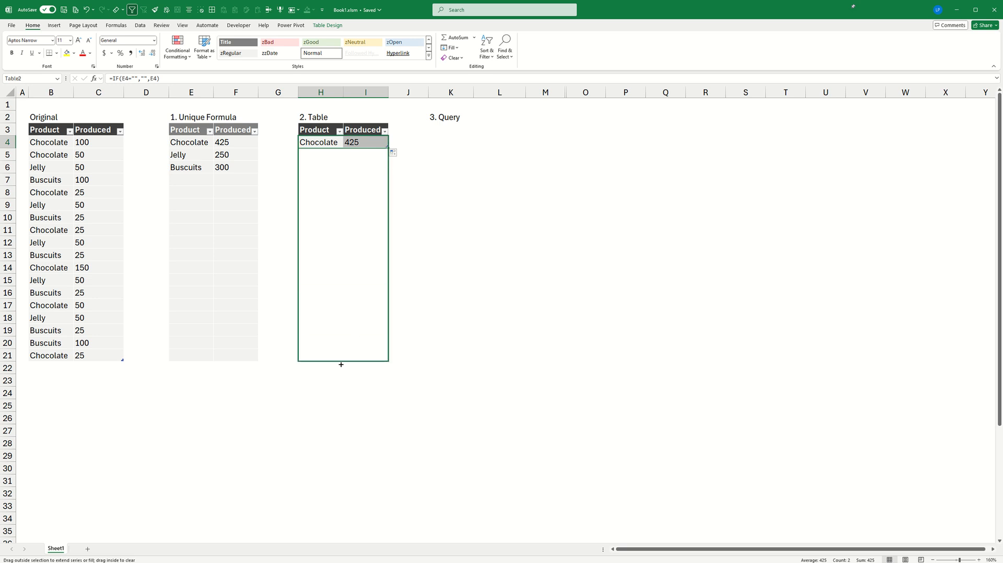
pyautogui.moveTo(342, 364); pyautogui.dragTo(342, 364)
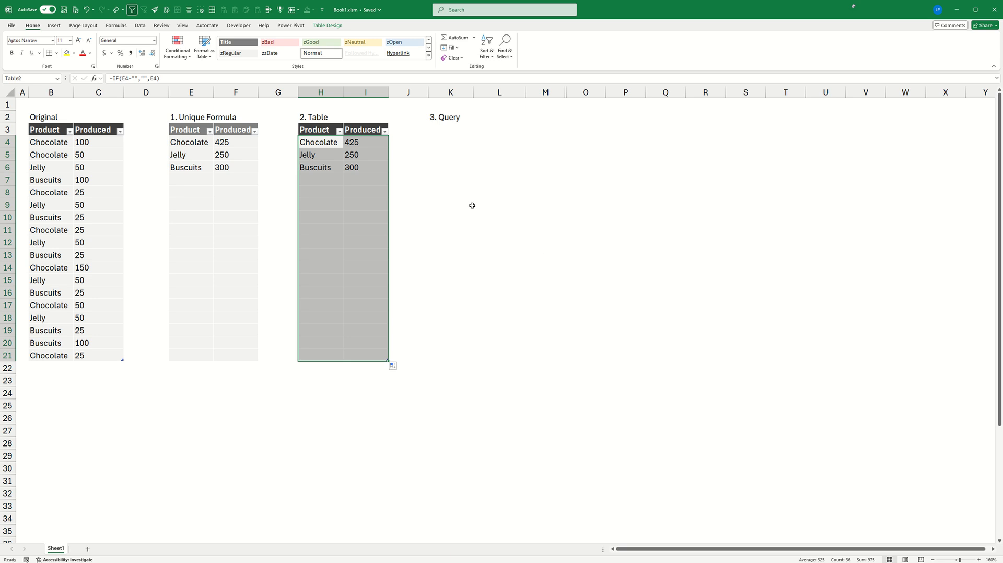
# Rename the new table in columns H and I as Table
pyautogui.click(328, 25)
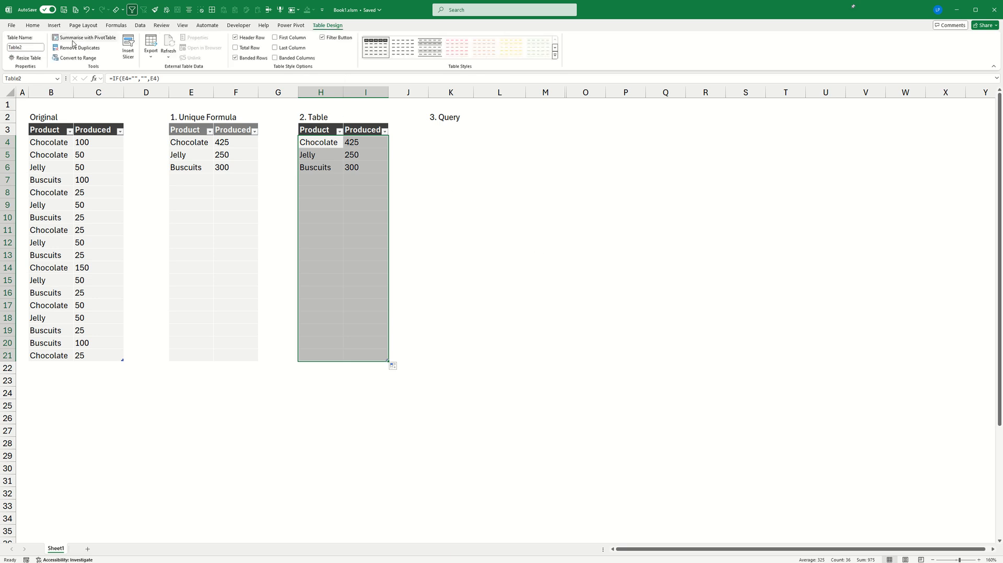
pyautogui.click(34, 48)
pyautogui.click(452, 167)
# Open the renamed table in Power Query and filter out the empty rows of the Product column
pyautogui.click(317, 127)
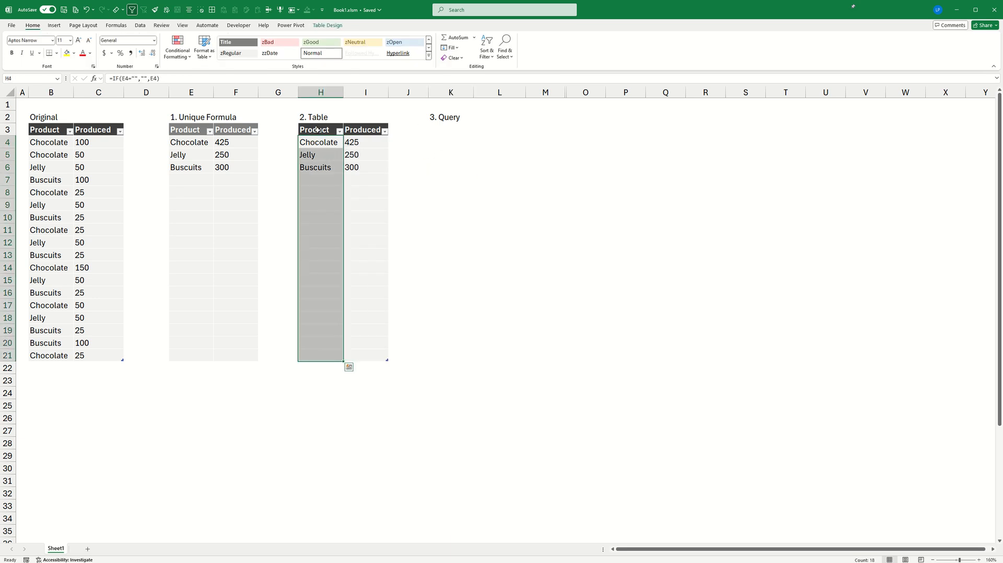
pyautogui.click(142, 27)
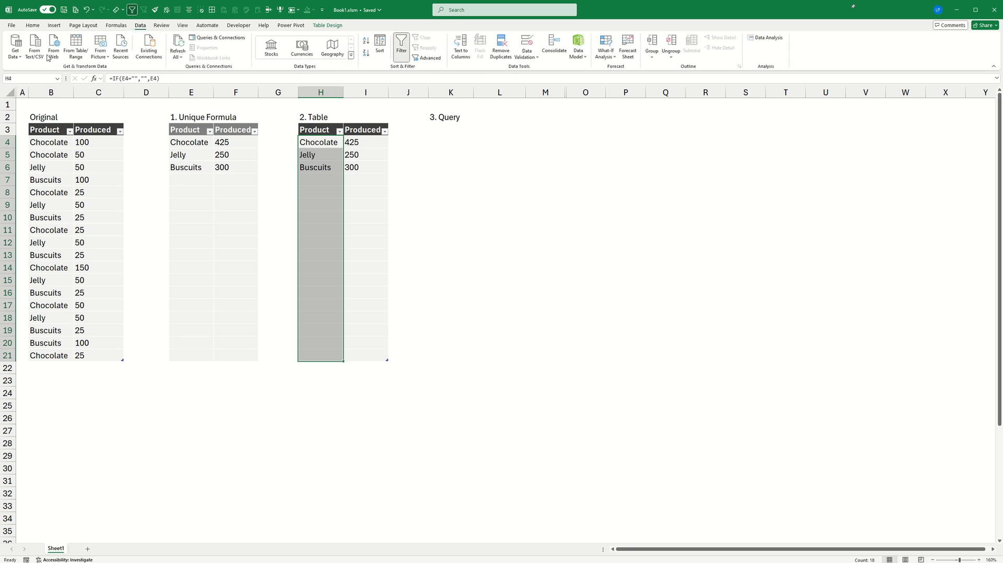
pyautogui.click(76, 55)
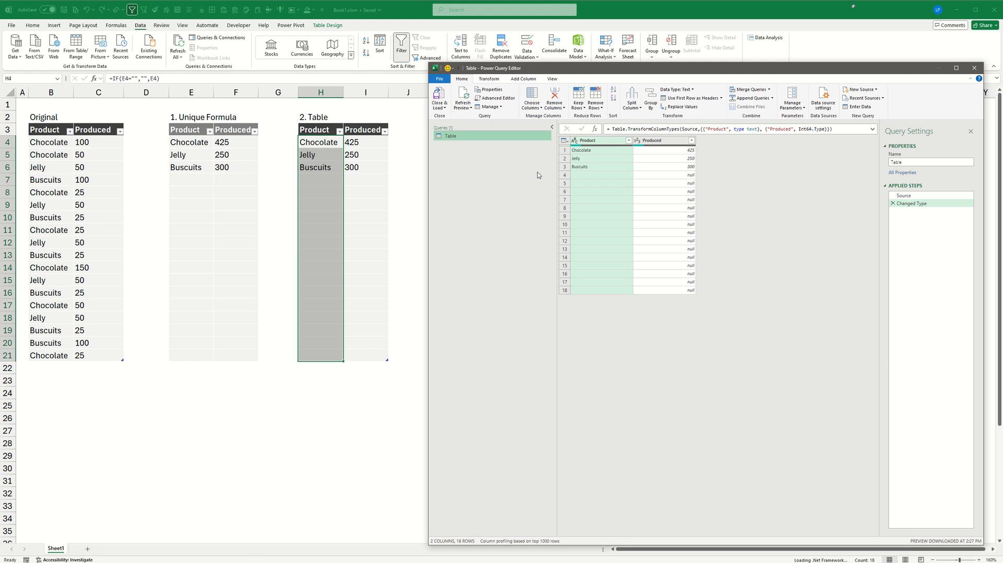
pyautogui.click(629, 141)
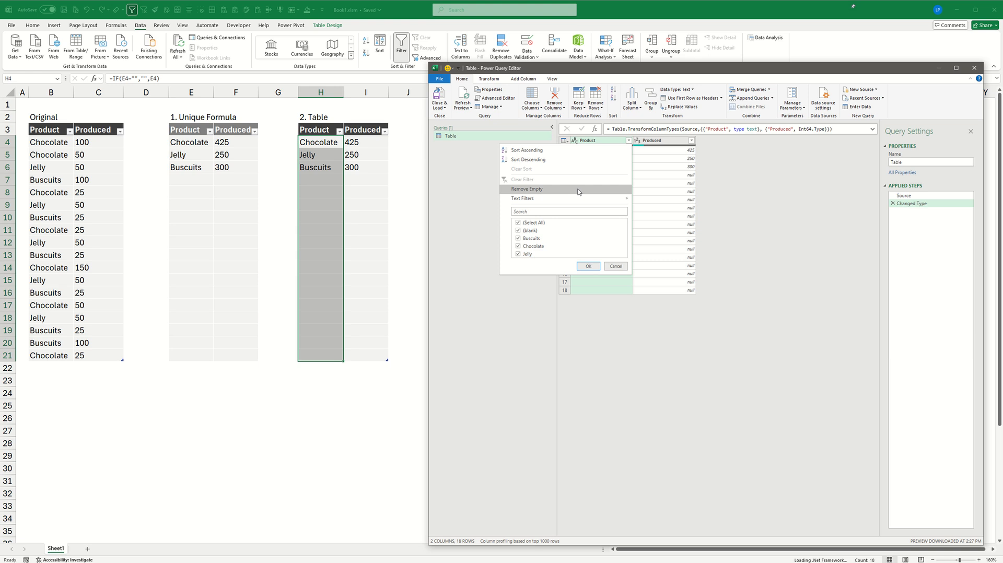
pyautogui.click(579, 190)
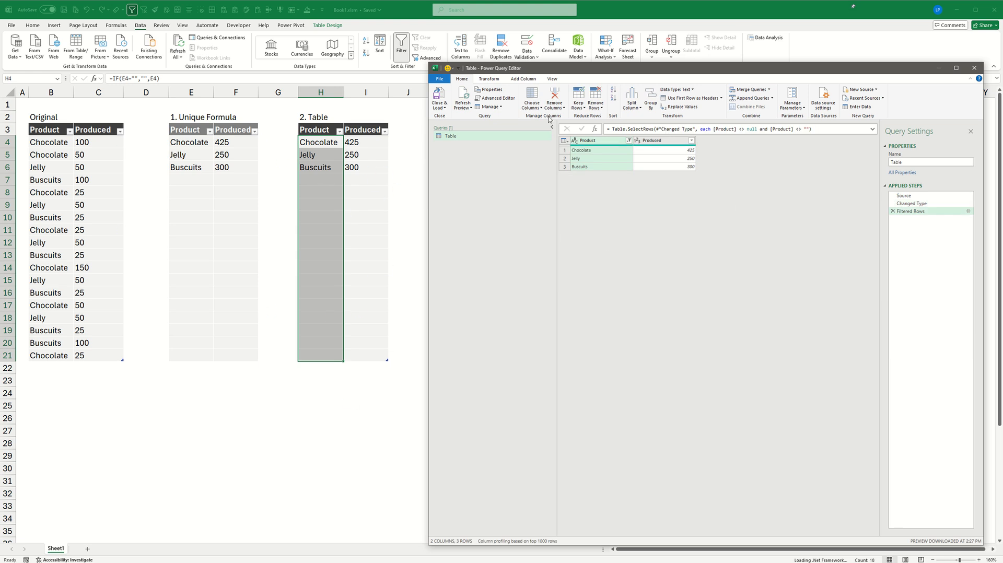
# Load the query result as a table into the existing worksheet at cell K3 and select its first product
pyautogui.click(443, 109)
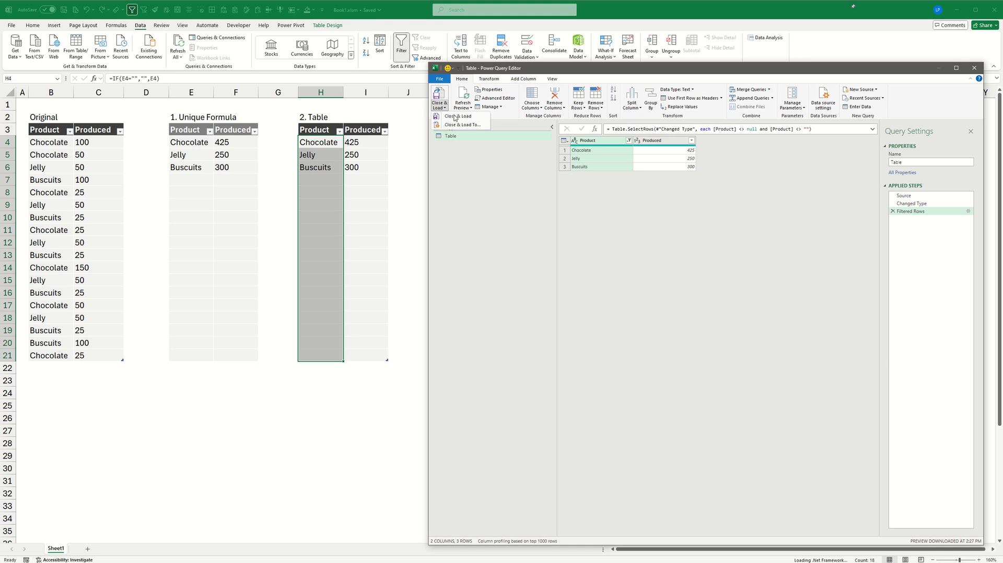
pyautogui.click(480, 132)
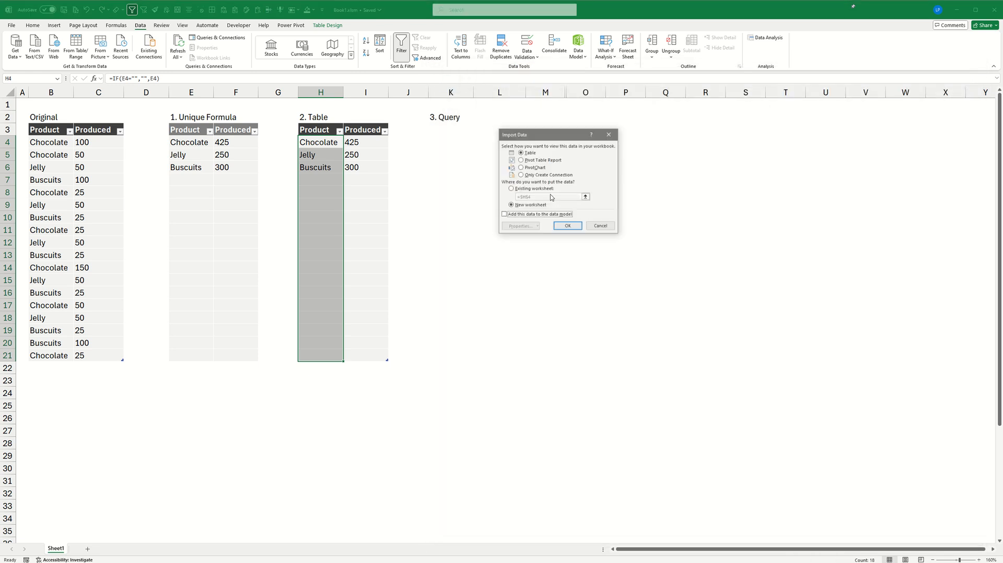
pyautogui.click(511, 189)
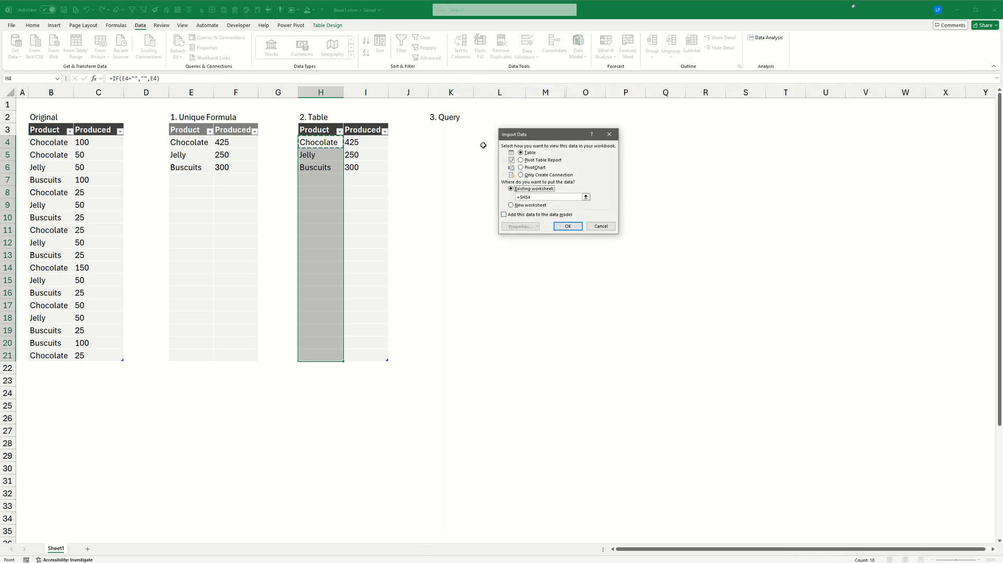
pyautogui.click(448, 129)
pyautogui.click(565, 226)
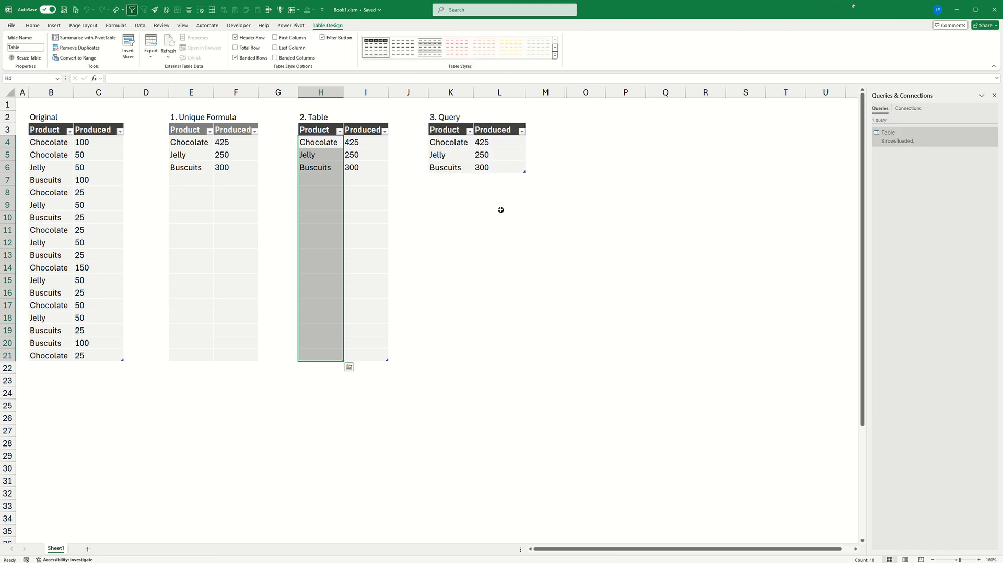
pyautogui.click(451, 143)
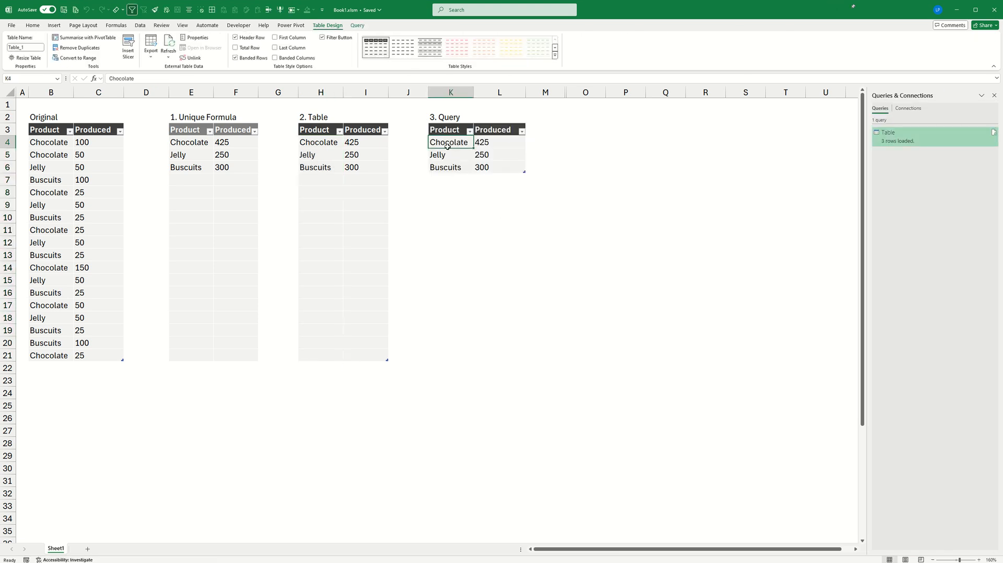
pyautogui.click(319, 149)
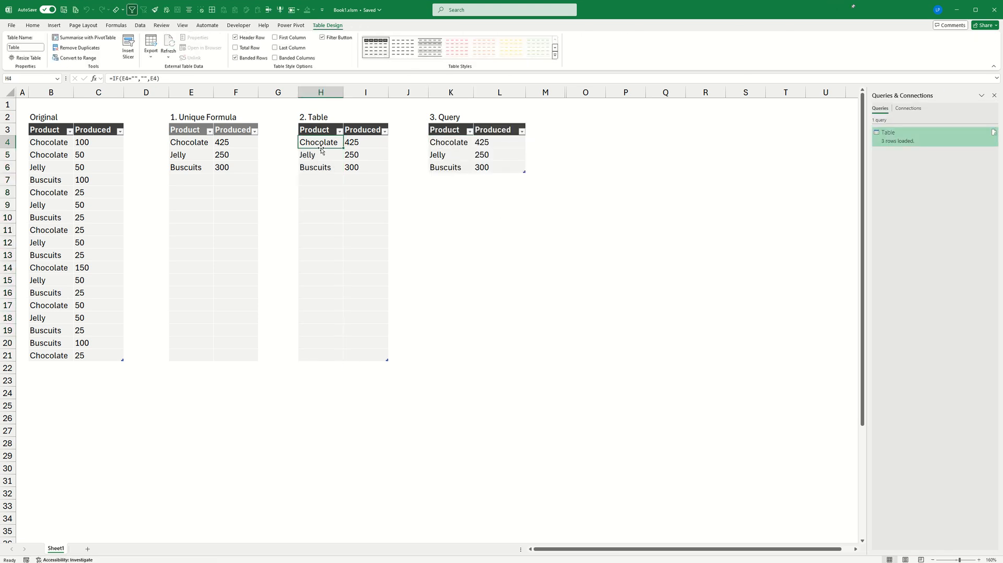
pyautogui.click(190, 146)
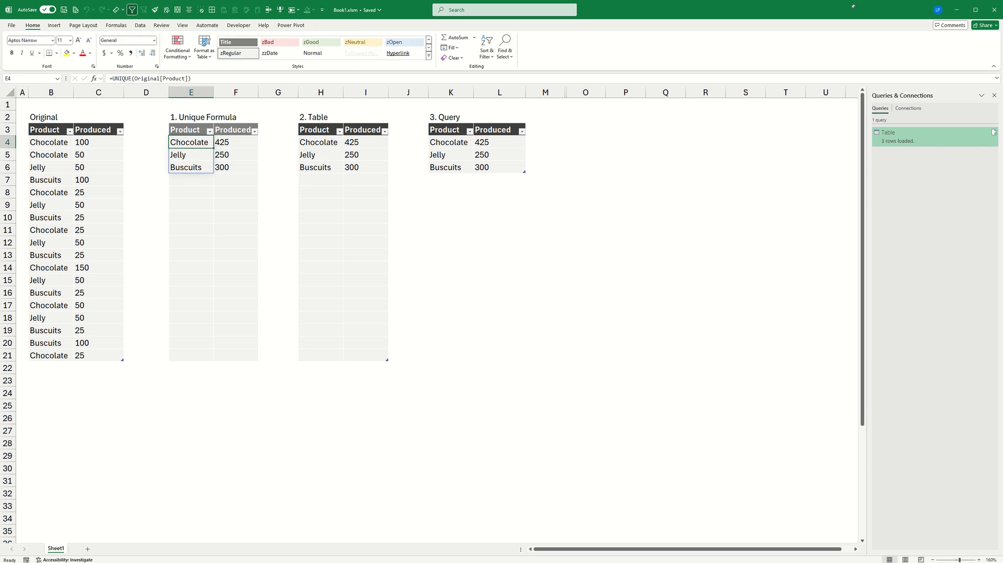
pyautogui.click(59, 141)
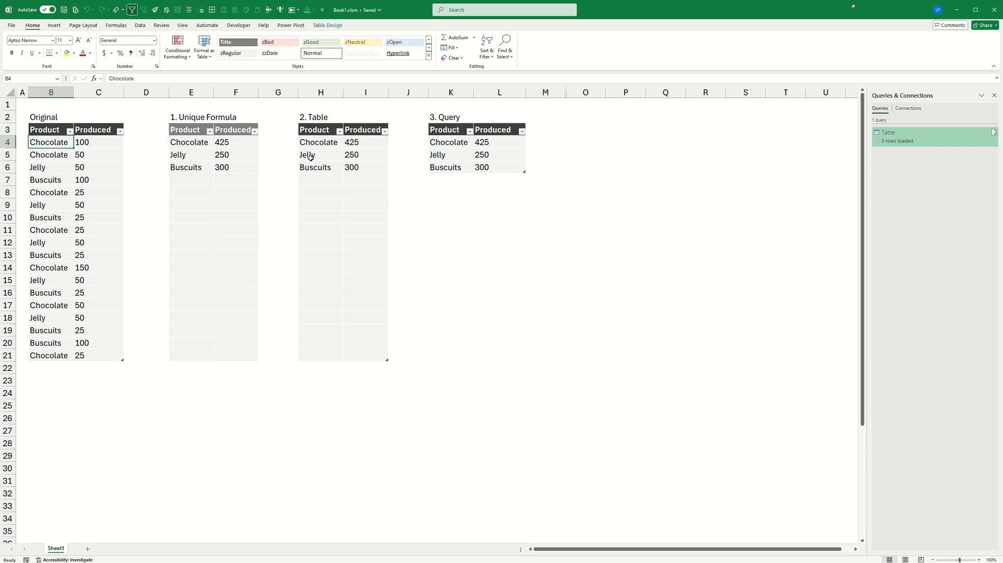
# Sort the query table by Product from A to Z and by Produced from largest to smallest
pyautogui.click(461, 145)
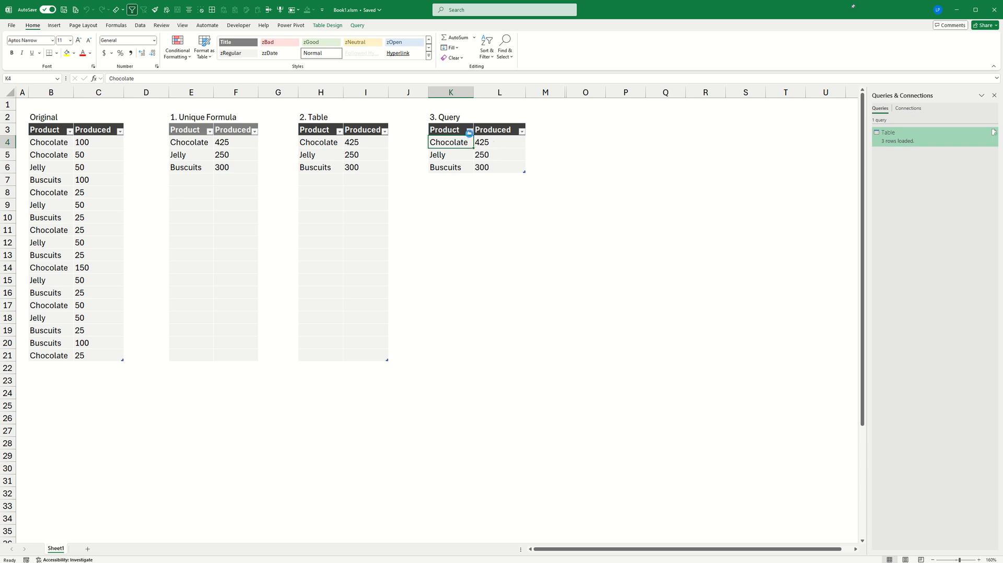
pyautogui.click(470, 131)
pyautogui.click(428, 141)
pyautogui.click(521, 131)
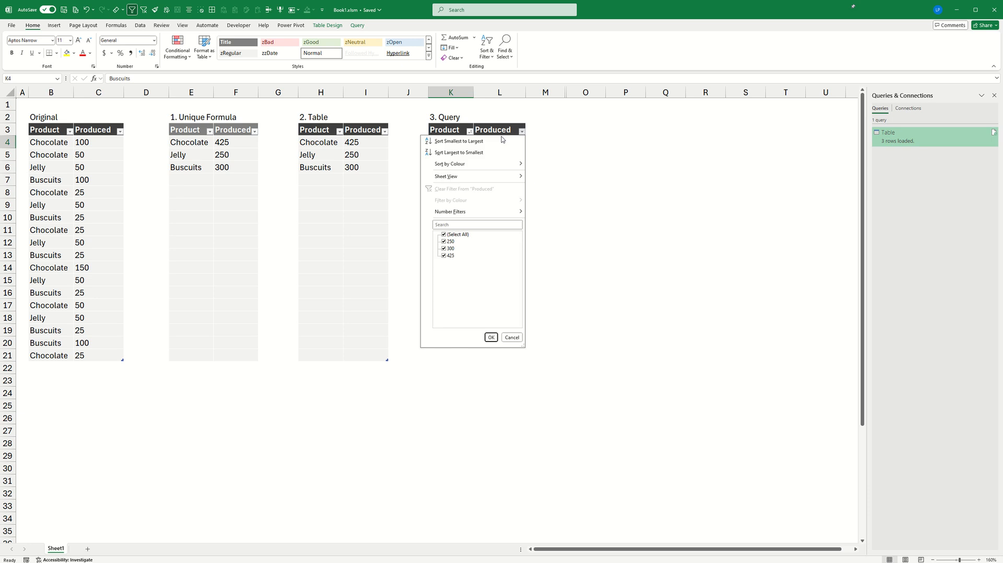
pyautogui.click(498, 152)
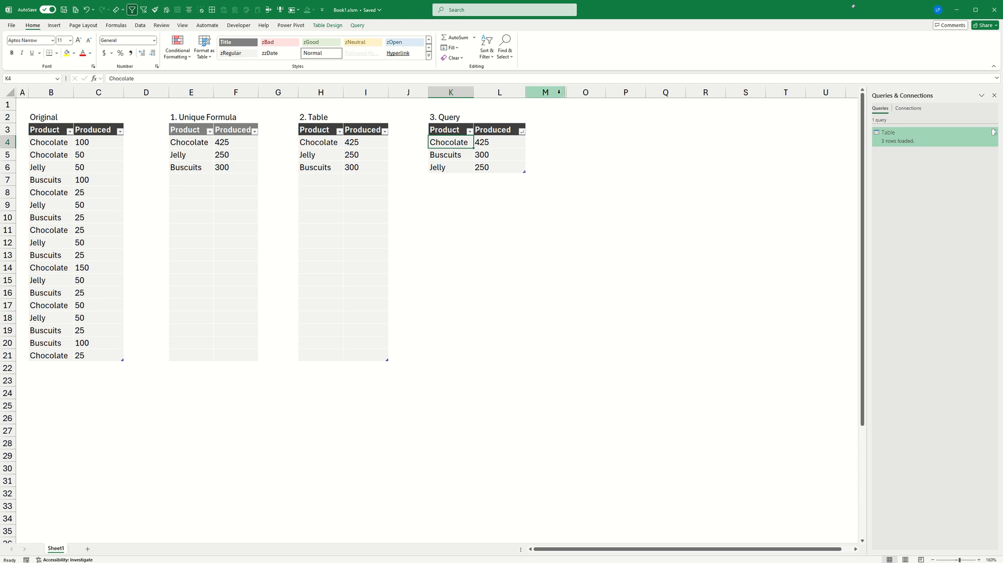
# Copy the four spare product rows in B43:C46 to directly beneath the Original table, starting at B22
pyautogui.click(152, 383)
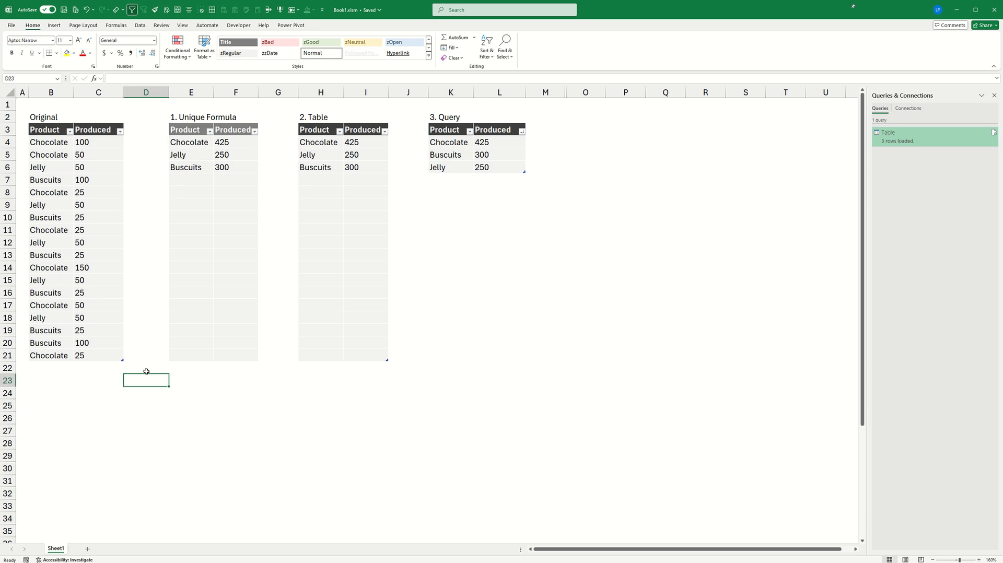
pyautogui.scroll(-6, 146, 372)
pyautogui.moveTo(55, 406); pyautogui.dragTo(78, 443)
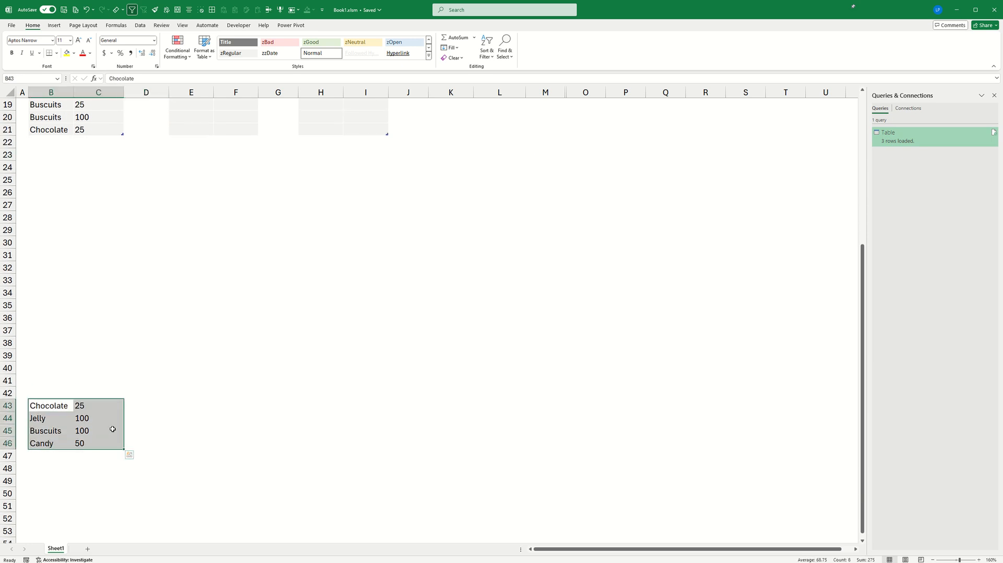
pyautogui.hotkey('ctrl', 'c')
pyautogui.scroll(6, 80, 355)
pyautogui.click(58, 367)
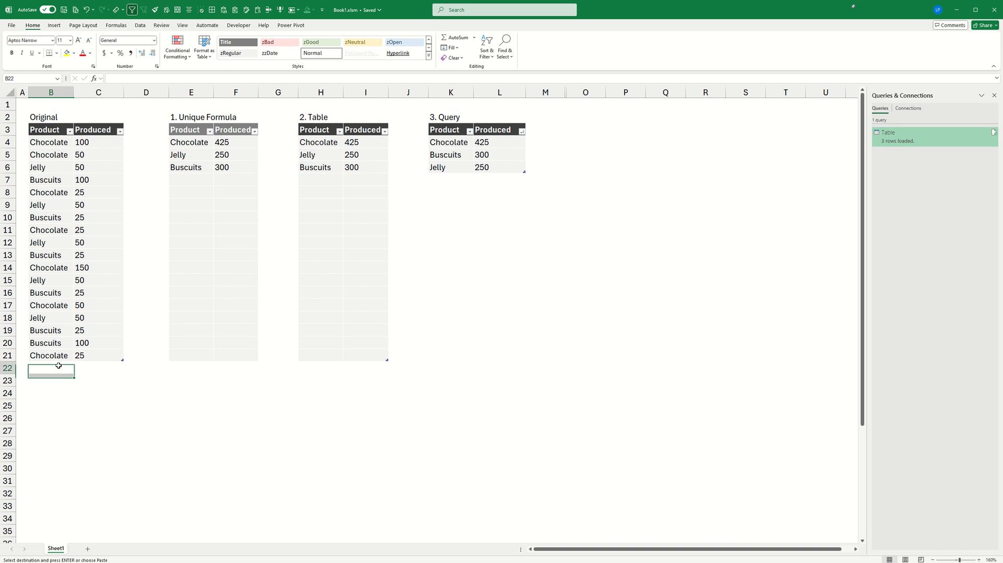
pyautogui.rightClick(59, 368)
pyautogui.click(92, 149)
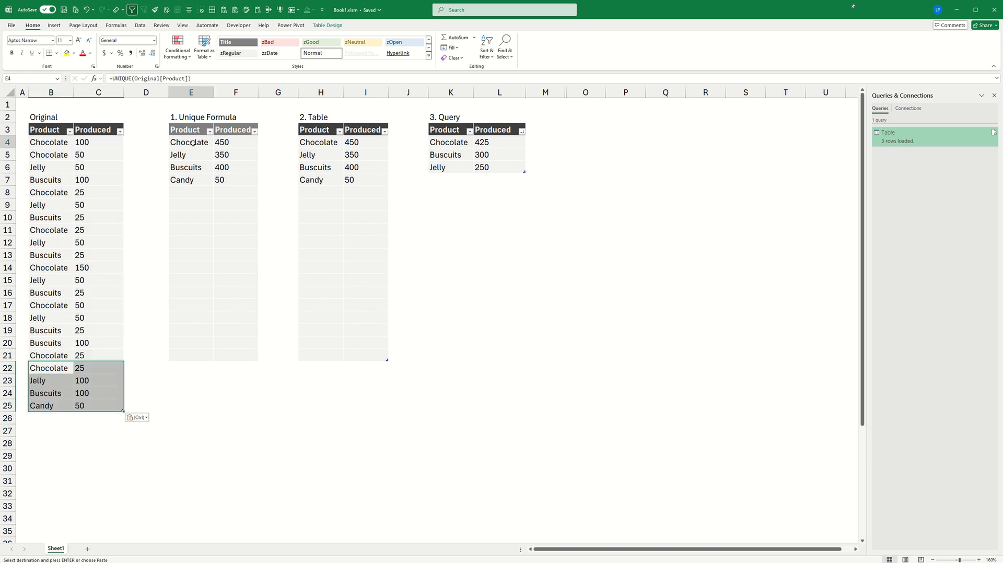
# Refresh the query table to load the added product rows and select its Candy row
pyautogui.moveTo(193, 143); pyautogui.dragTo(239, 197)
pyautogui.moveTo(314, 142); pyautogui.dragTo(385, 203)
pyautogui.click(451, 190)
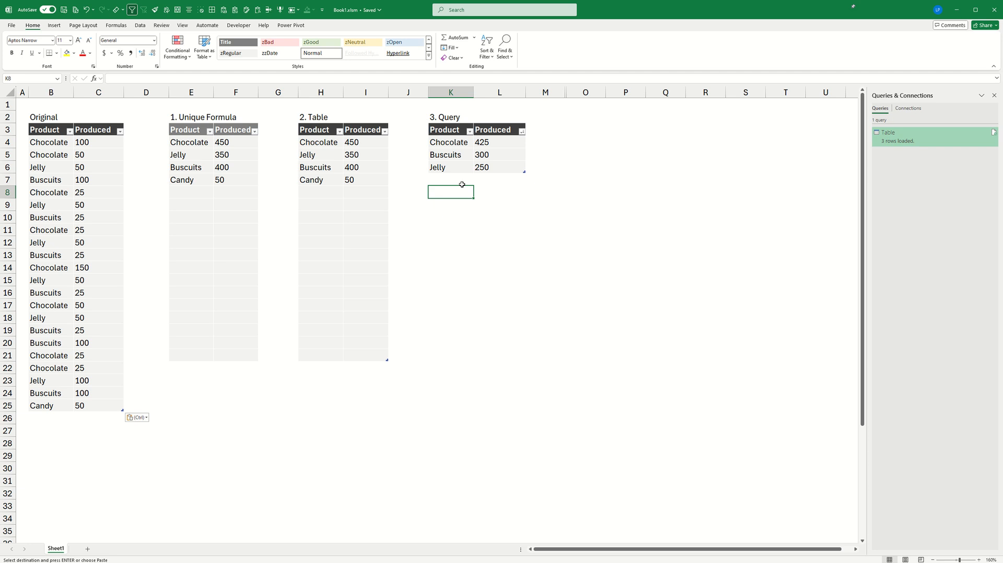
pyautogui.rightClick(455, 158)
pyautogui.click(500, 249)
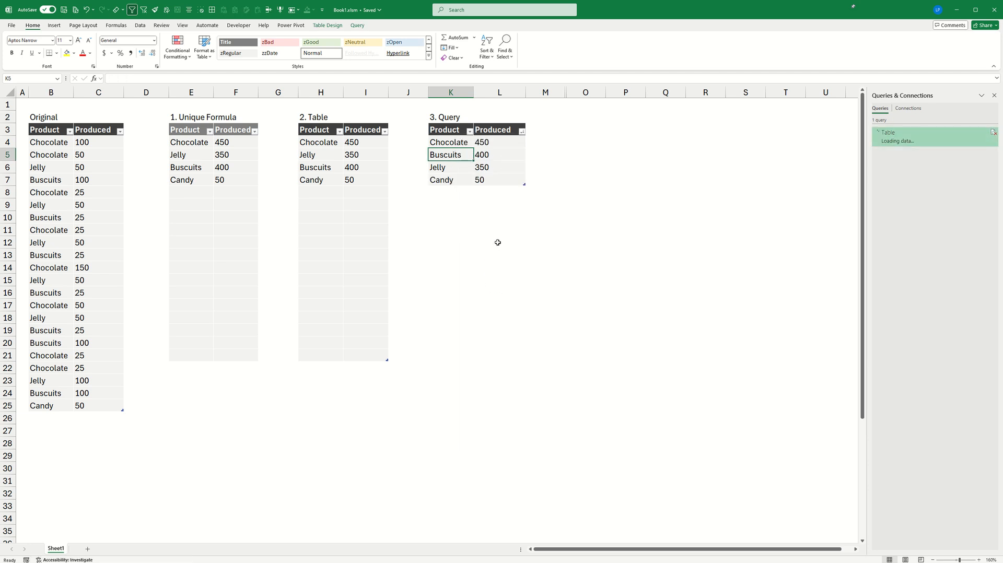
pyautogui.moveTo(440, 182); pyautogui.dragTo(486, 184)
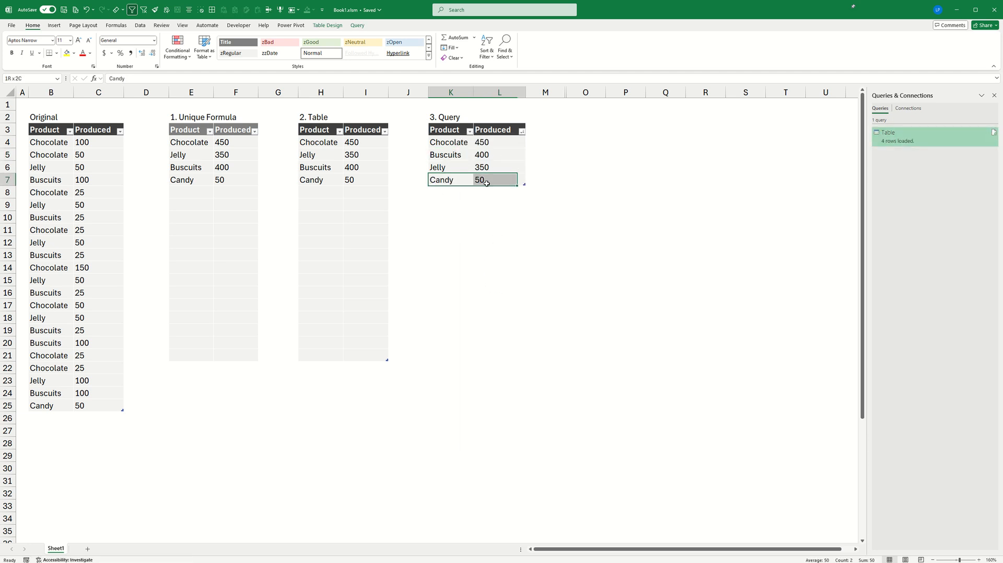
# Delete the four added table rows, B22:C25, from the Original table
pyautogui.moveTo(49, 371); pyautogui.dragTo(92, 403)
pyautogui.rightClick(93, 403)
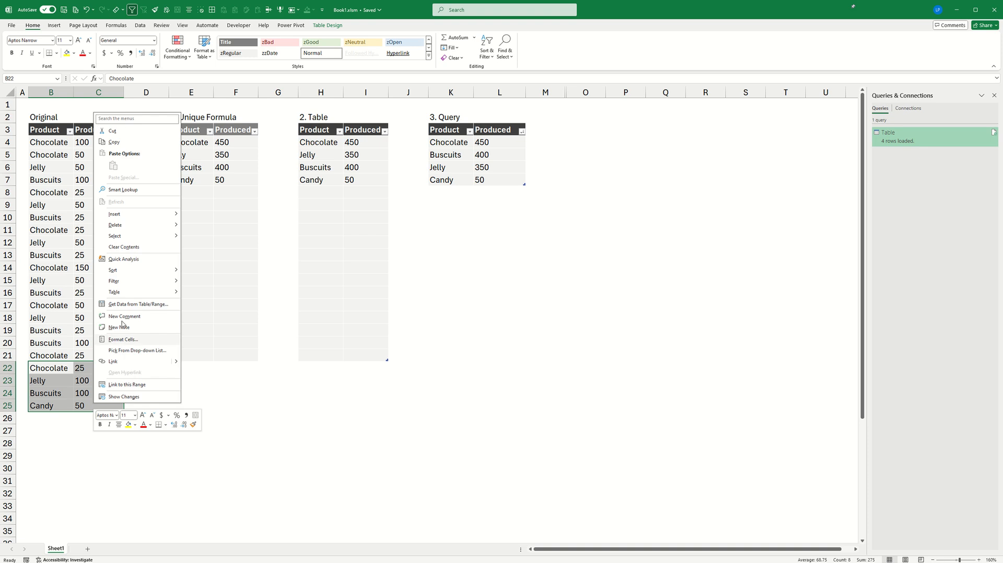
pyautogui.click(207, 244)
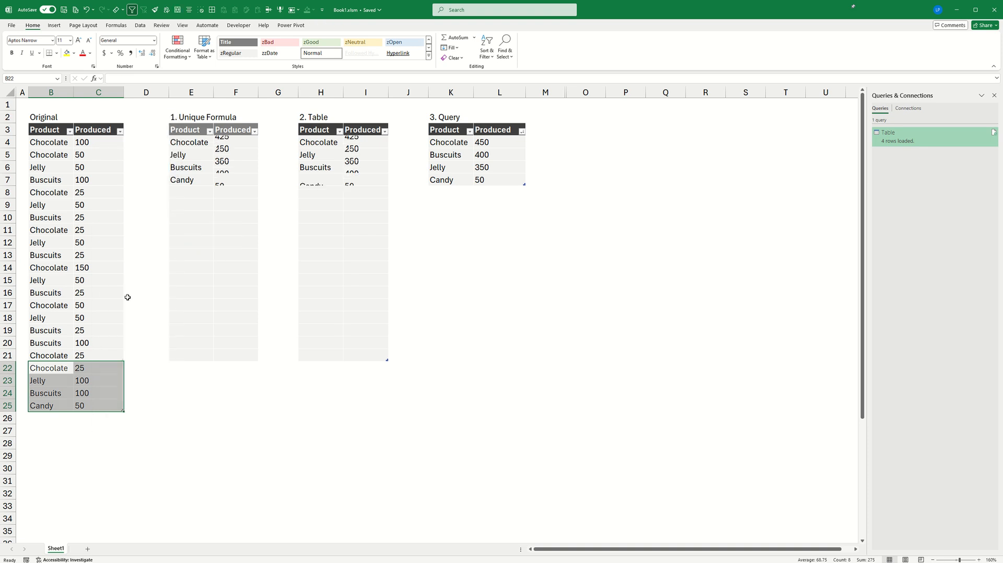
pyautogui.click(308, 443)
pyautogui.rightClick(453, 167)
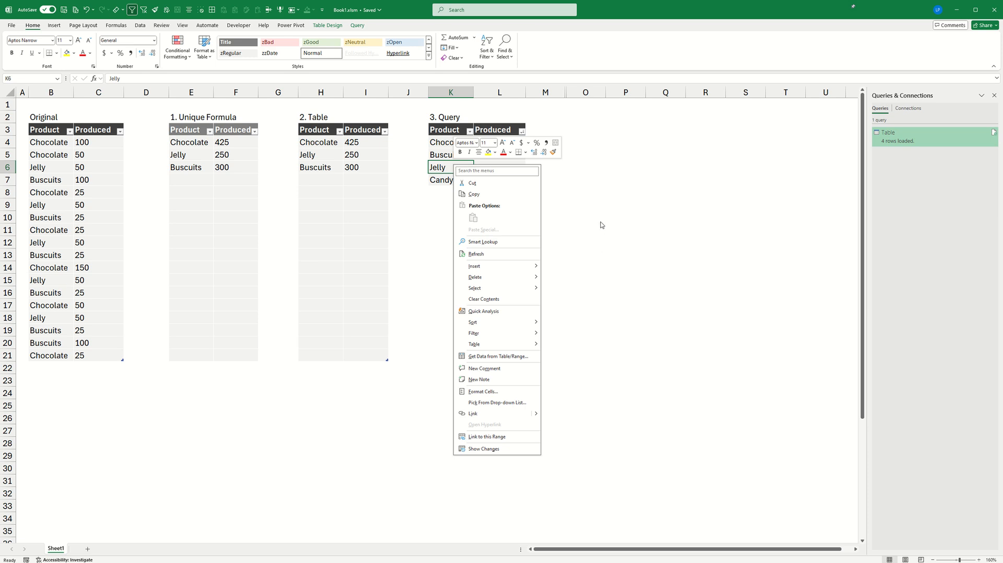
pyautogui.click(582, 221)
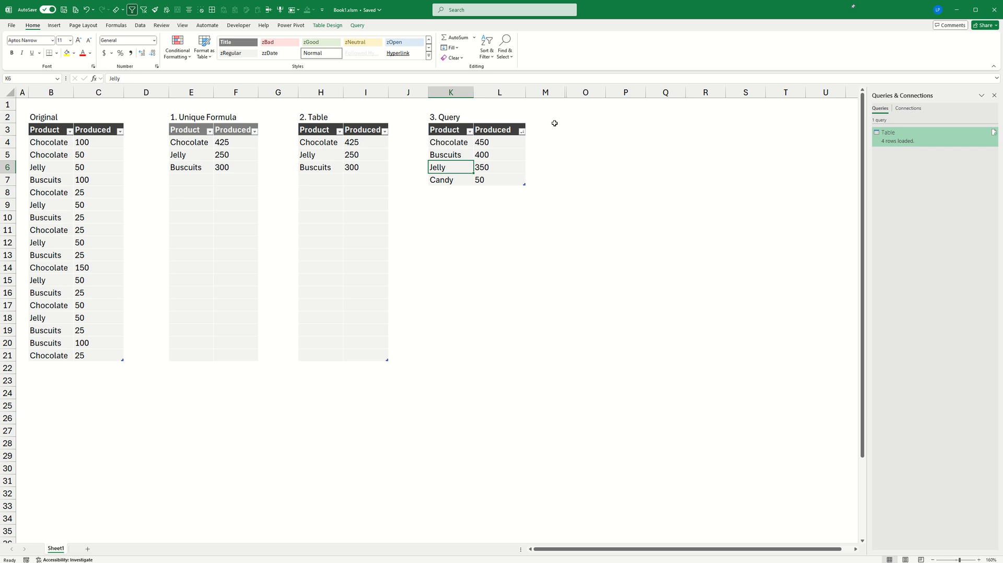
# Unhide column N, which holds the VBA code, between columns M and O
pyautogui.moveTo(548, 93); pyautogui.dragTo(595, 123)
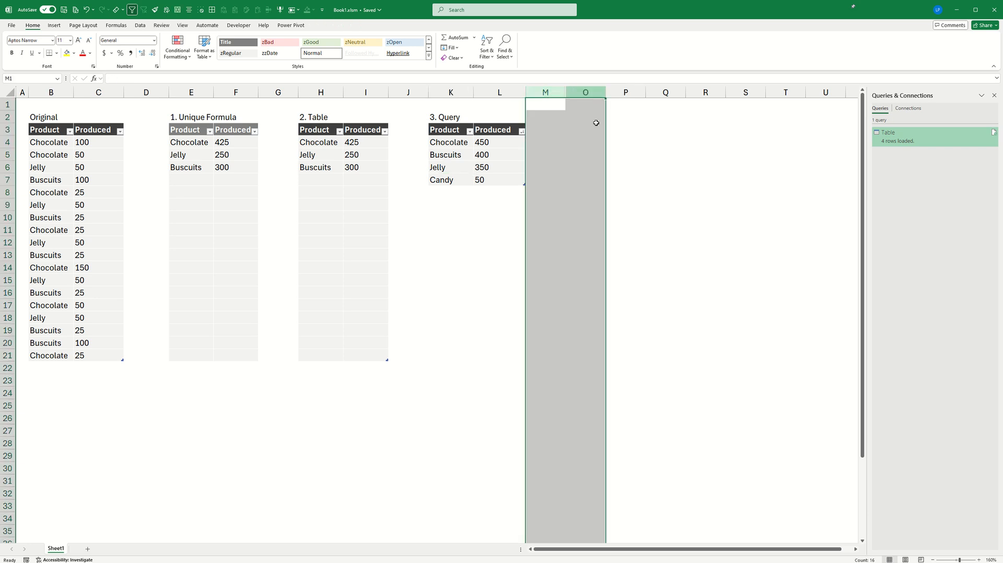
pyautogui.rightClick(588, 93)
pyautogui.click(616, 235)
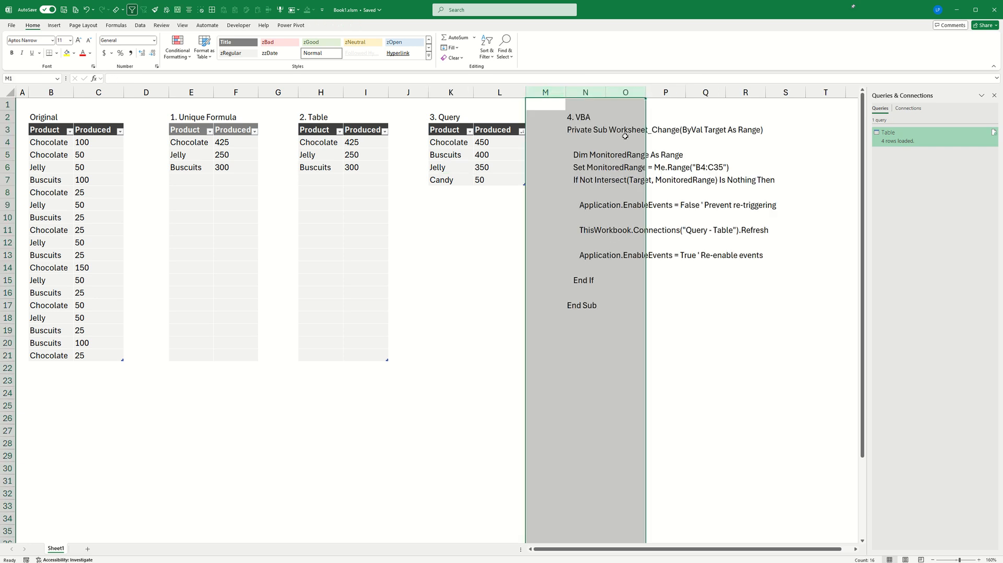
pyautogui.click(674, 152)
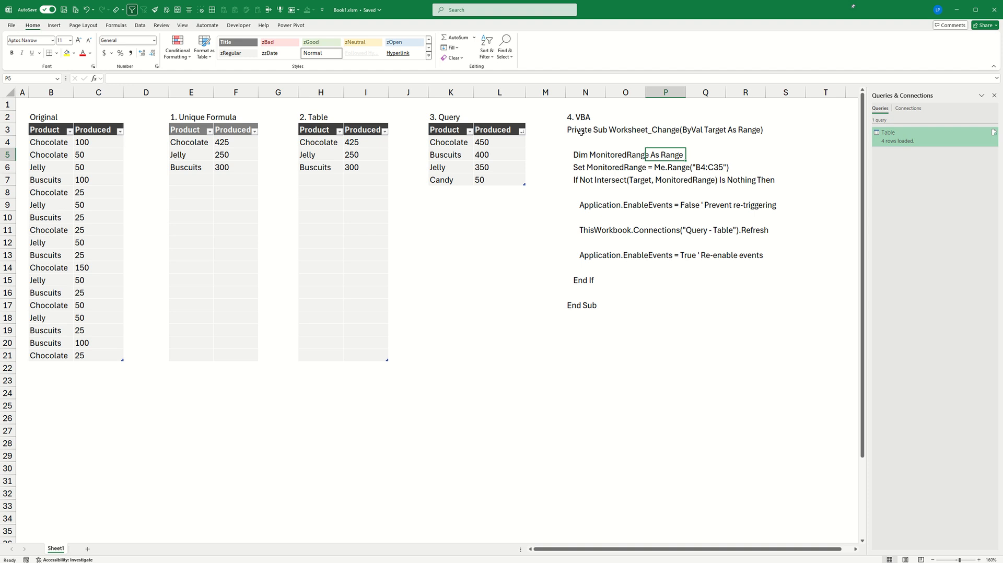
# Copy the Worksheet_Change code from N3:N17 into the code module of Sheet1
pyautogui.moveTo(581, 132); pyautogui.dragTo(611, 313)
pyautogui.hotkey('ctrl', 'c')
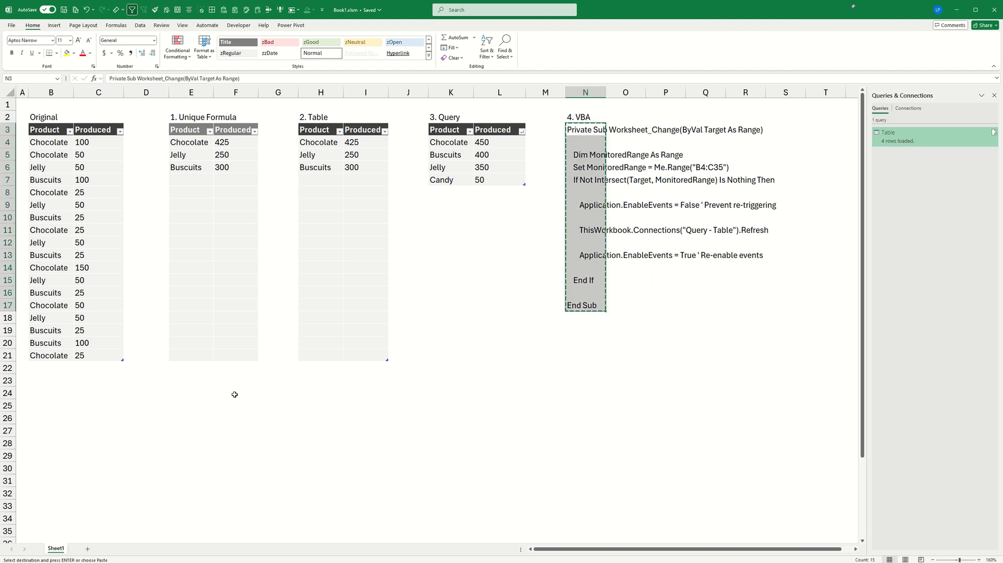
pyautogui.rightClick(57, 549)
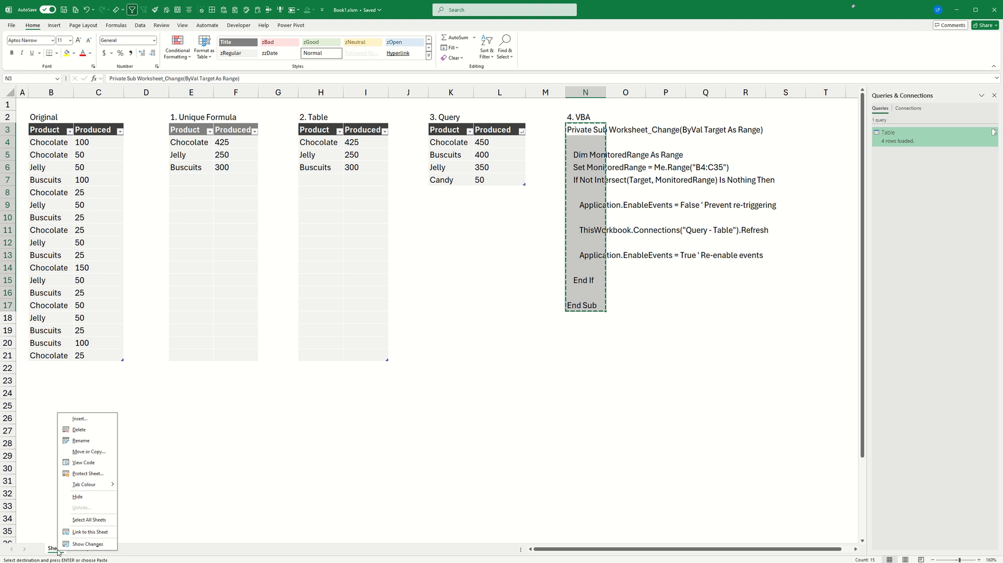
pyautogui.click(83, 462)
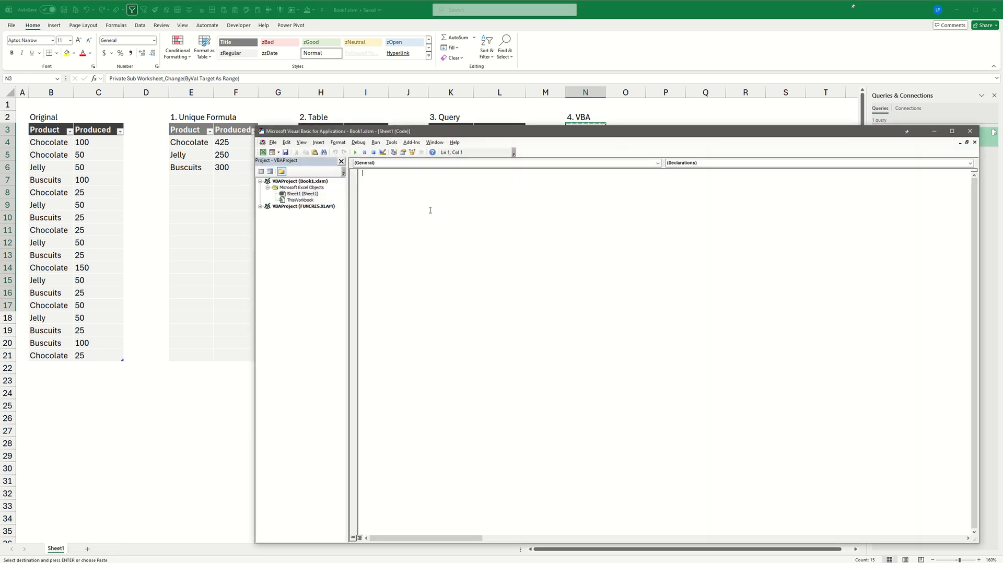
pyautogui.hotkey('ctrl', 'v')
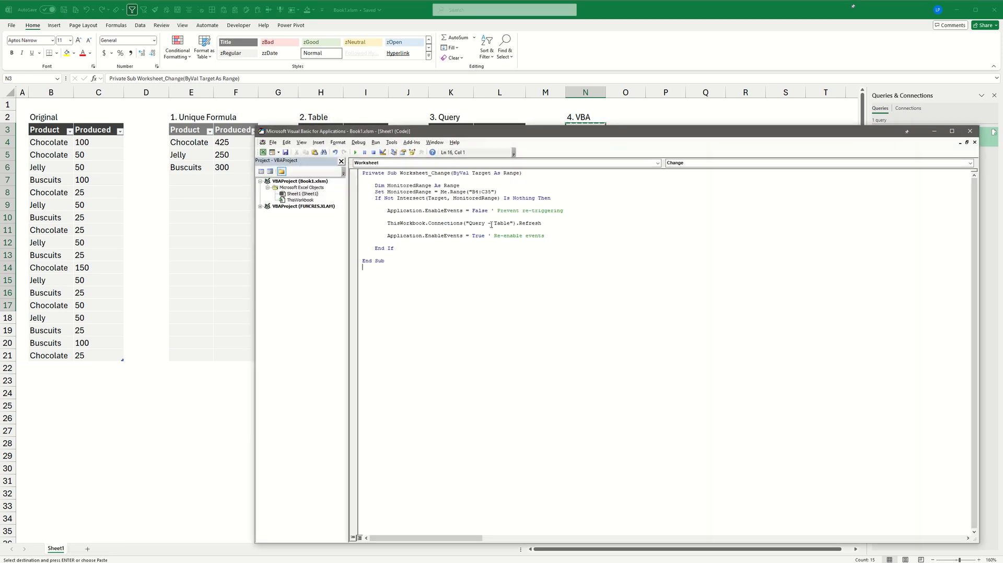
# Examine the code's monitored range B4:C35 against the Original table and its "Query - Table" refresh line, and close the code editor
pyautogui.moveTo(582, 135); pyautogui.dragTo(825, 117)
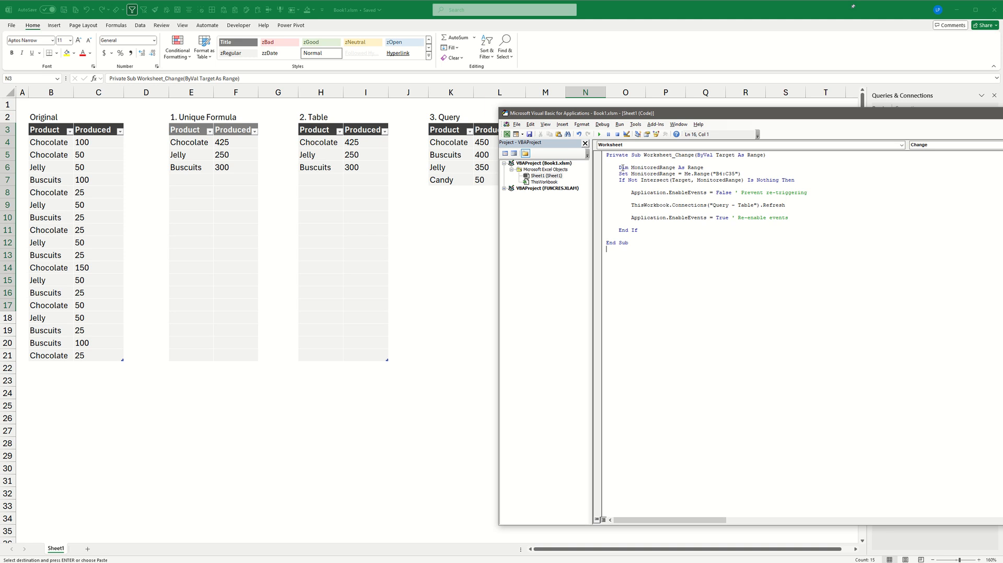
pyautogui.moveTo(618, 167)
pyautogui.mouseDown()
pyautogui.moveTo(708, 167)
pyautogui.moveTo(618, 174)
pyautogui.mouseUp()
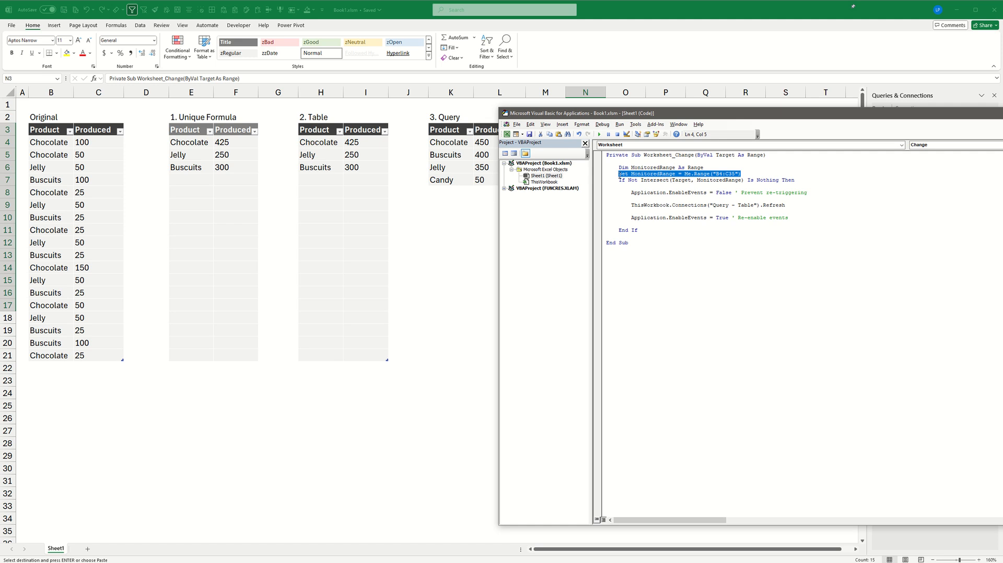
pyautogui.moveTo(49, 143); pyautogui.dragTo(92, 531)
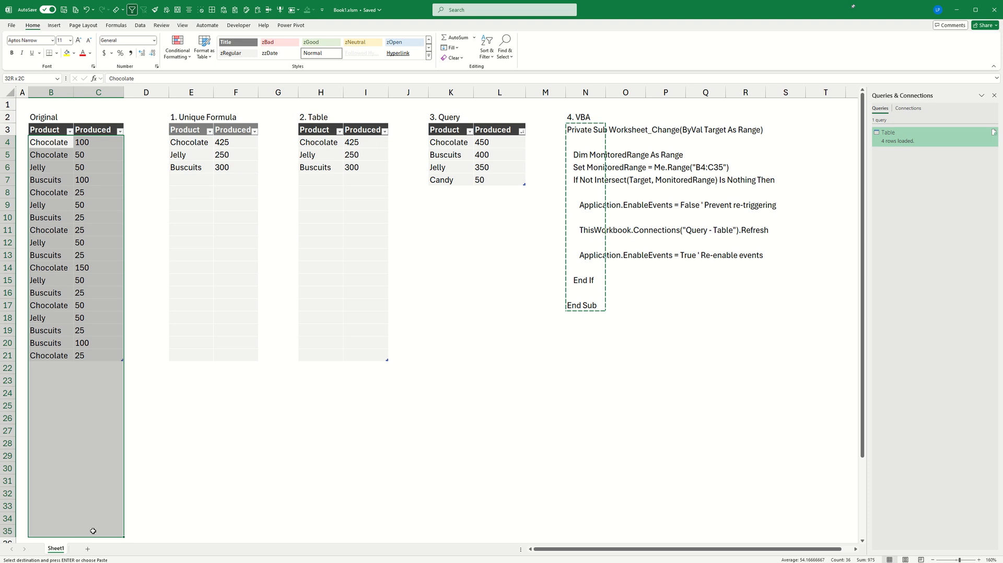
pyautogui.moveTo(93, 530); pyautogui.dragTo(93, 530)
pyautogui.hotkey('alt', 'F11')
pyautogui.moveTo(790, 205); pyautogui.dragTo(631, 205)
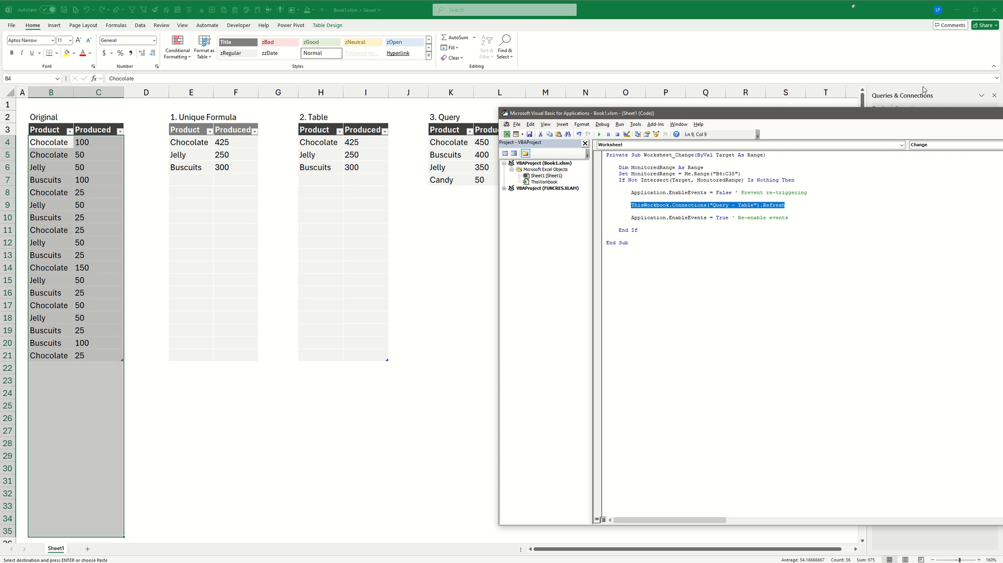
pyautogui.moveTo(921, 115); pyautogui.dragTo(676, 240)
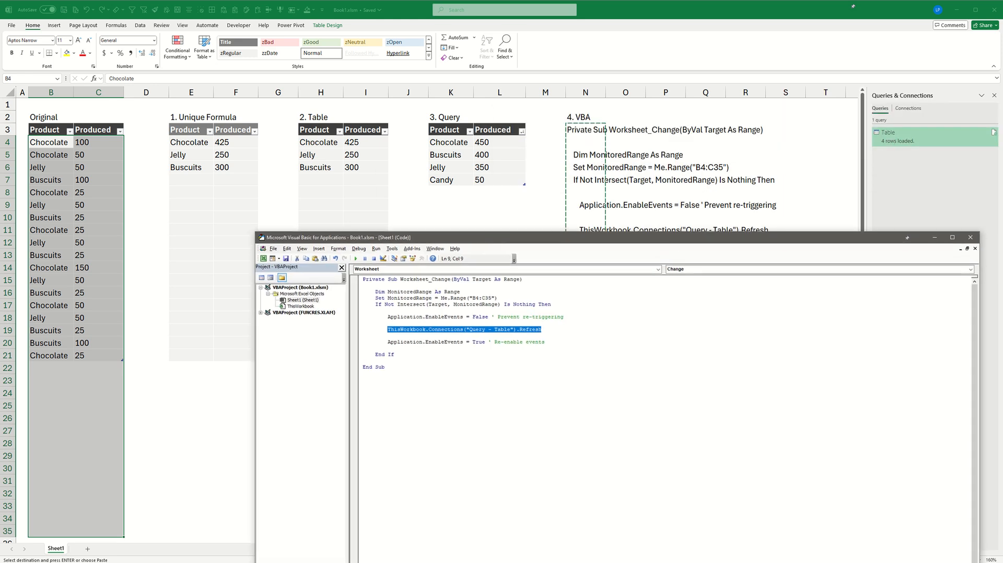
pyautogui.click(694, 339)
pyautogui.click(970, 237)
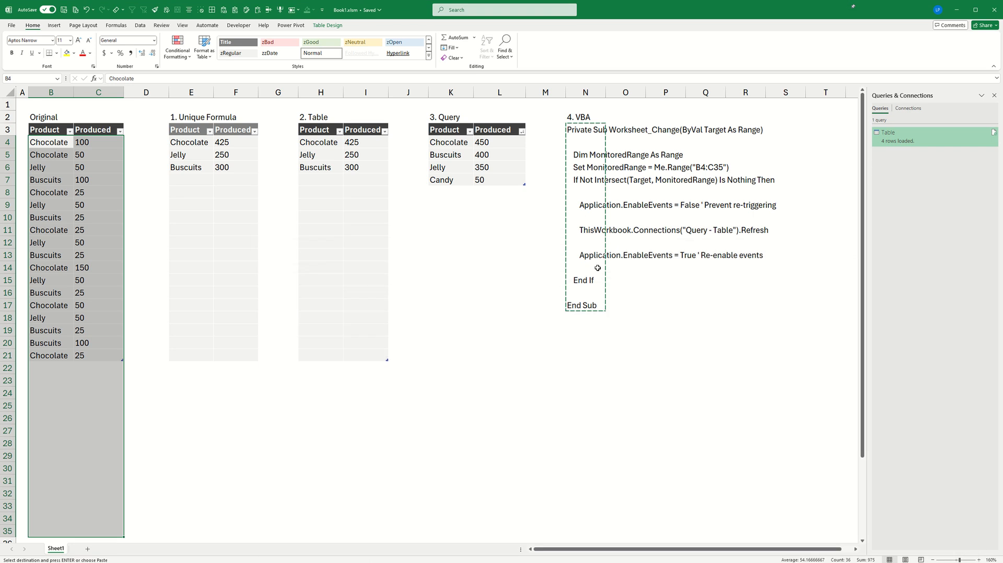
# Copy the four spare rows in B39:C42 into the Original table from B22 to test the automatic refresh
pyautogui.click(506, 315)
pyautogui.scroll(-4, 64, 351)
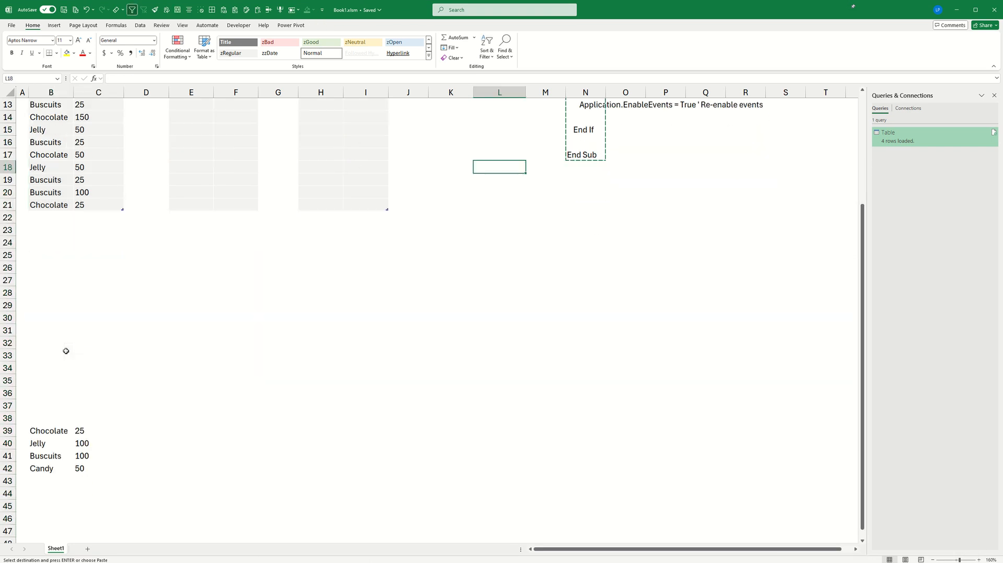
pyautogui.moveTo(47, 437); pyautogui.dragTo(86, 468)
pyautogui.scroll(4, 57, 387)
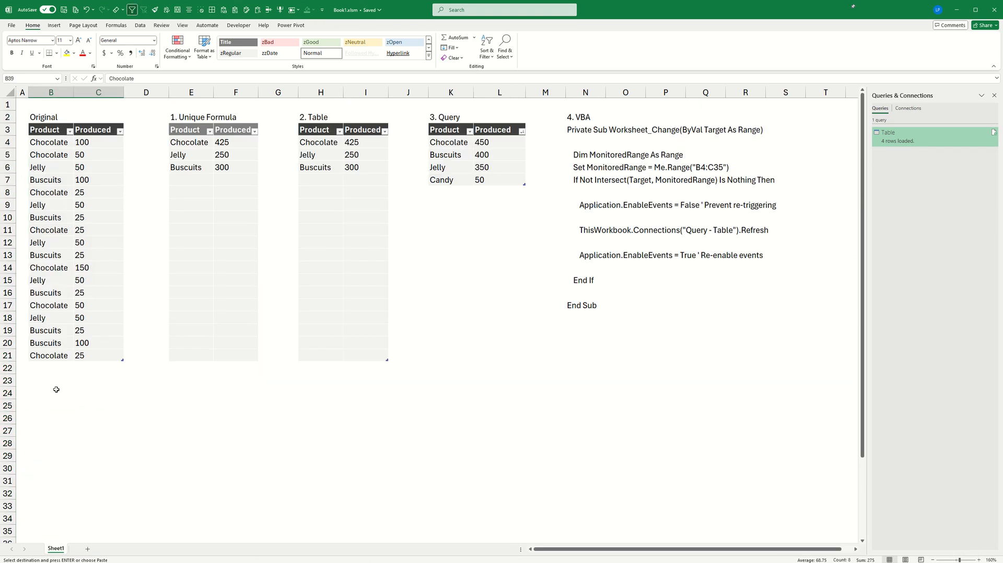
pyautogui.click(59, 367)
pyautogui.rightClick(59, 368)
pyautogui.click(94, 157)
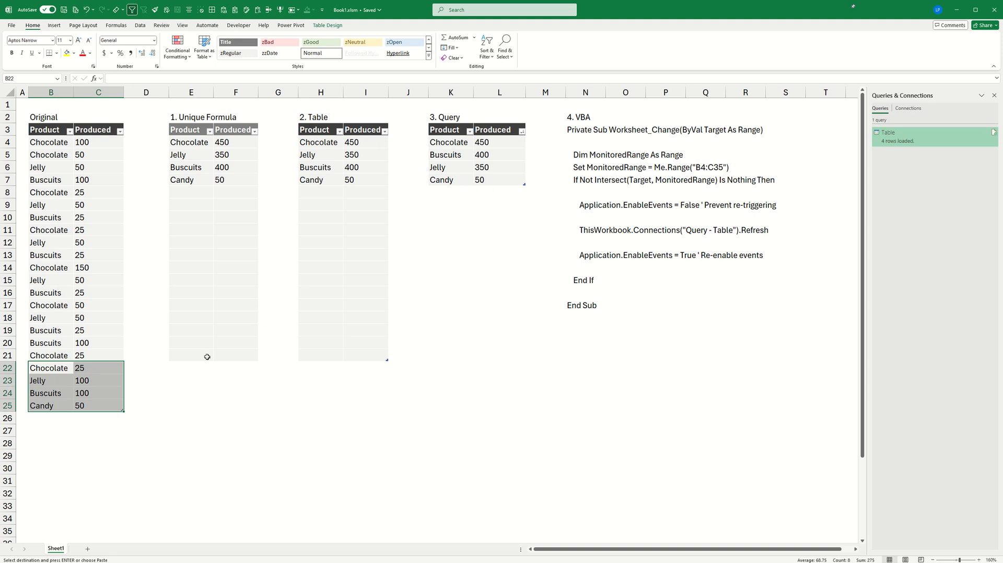
# Delete the pasted rows 22 to 25 from the Original table to test the automatic refresh on removal
pyautogui.rightClick(62, 403)
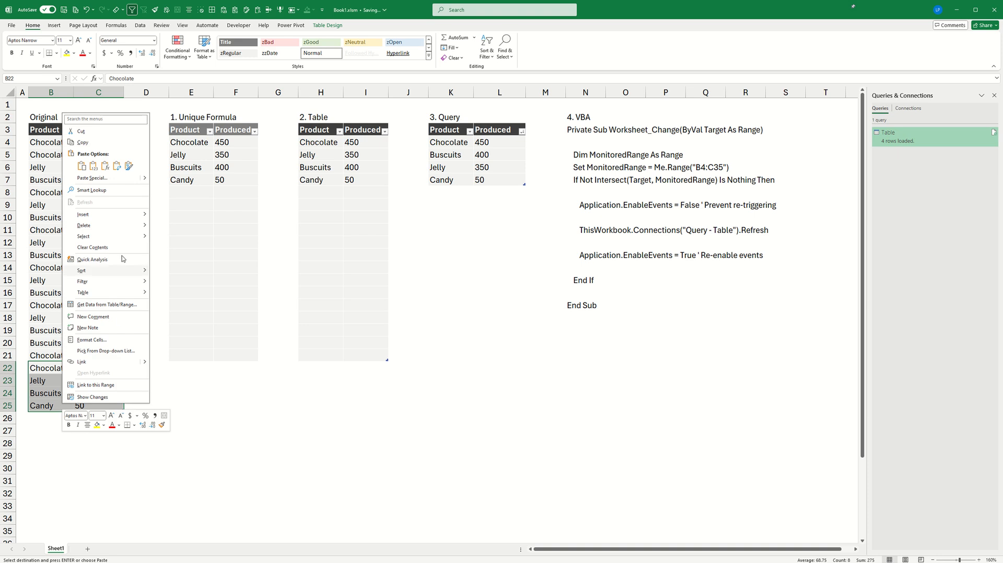
pyautogui.moveTo(120, 226)
pyautogui.click(181, 242)
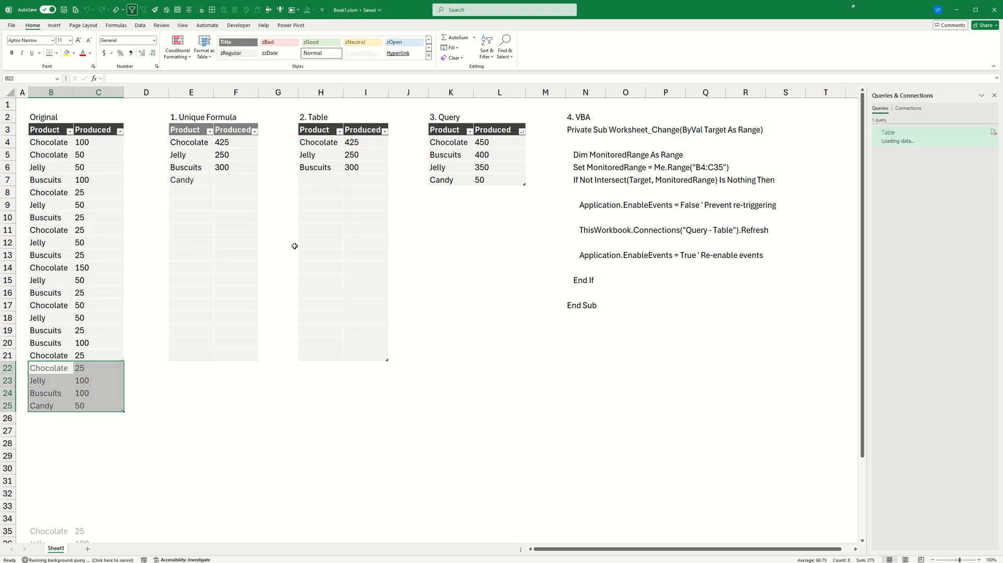
pyautogui.click(477, 240)
# Copy the Chocolate, Jelly, Buscuits and Candy rows in B35:C38 to the end of the Original table at B22
pyautogui.scroll(-3, 419, 317)
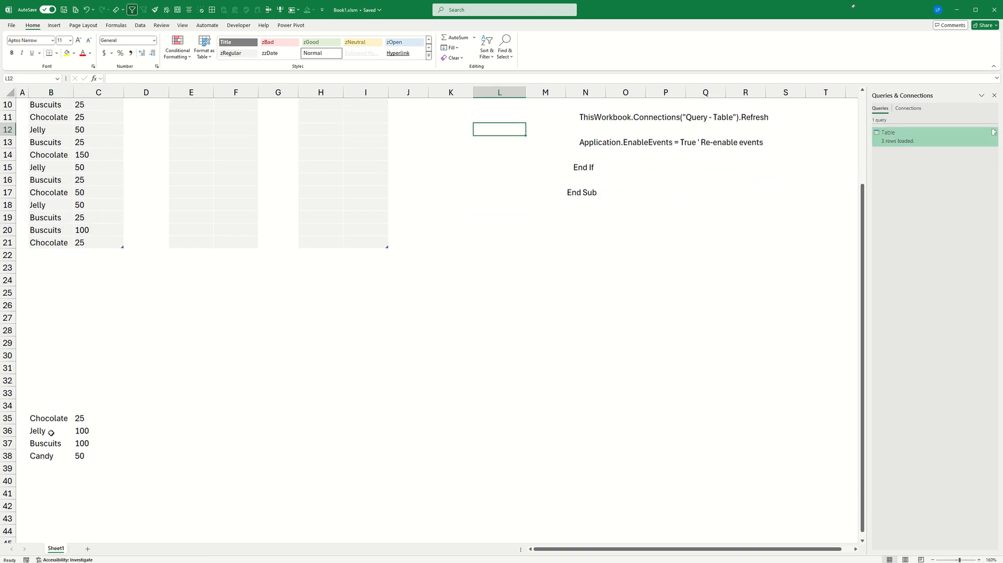
pyautogui.moveTo(45, 420); pyautogui.dragTo(99, 455)
pyautogui.hotkey('ctrl', 'c')
pyautogui.scroll(3, 176, 422)
pyautogui.click(50, 368)
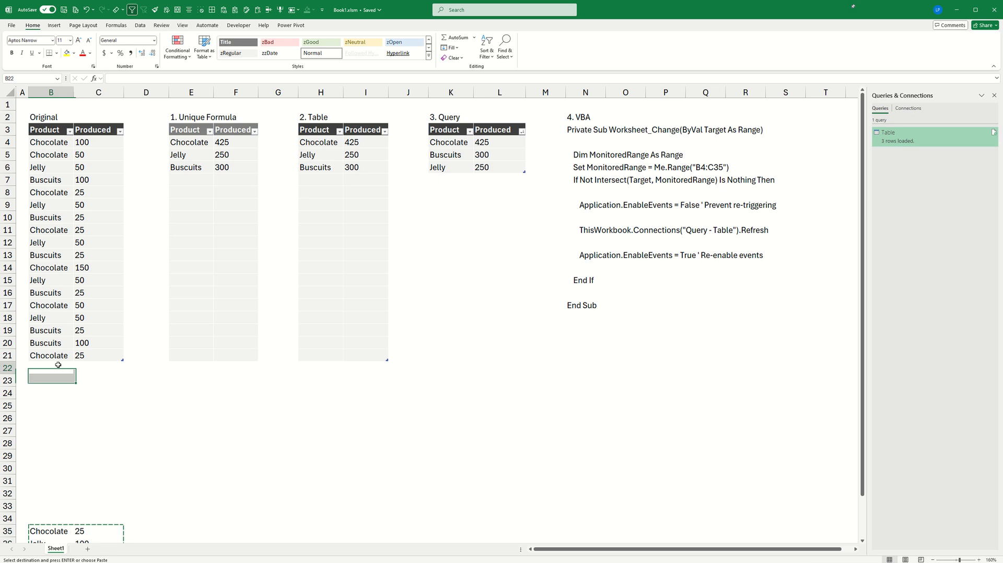
pyautogui.rightClick(60, 368)
pyautogui.click(88, 152)
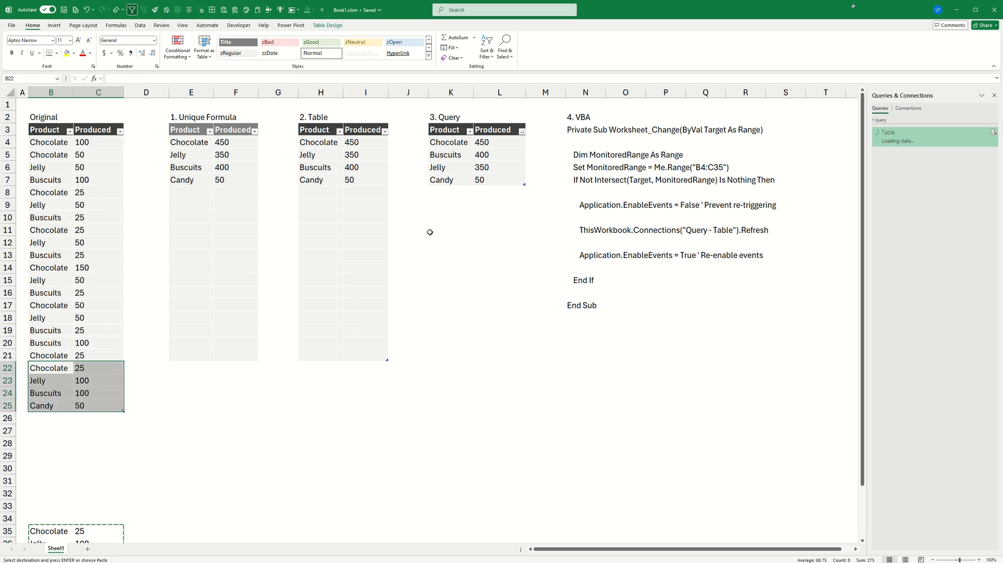
# Sort the query table by Produced from smallest to largest
pyautogui.click(521, 130)
pyautogui.click(499, 144)
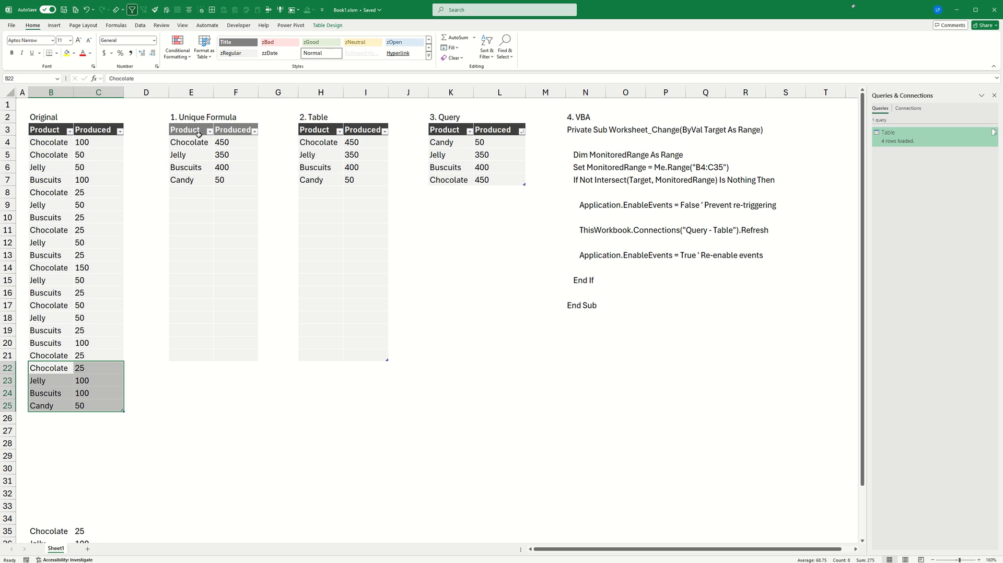
pyautogui.moveTo(185, 131); pyautogui.dragTo(388, 324)
pyautogui.click(488, 263)
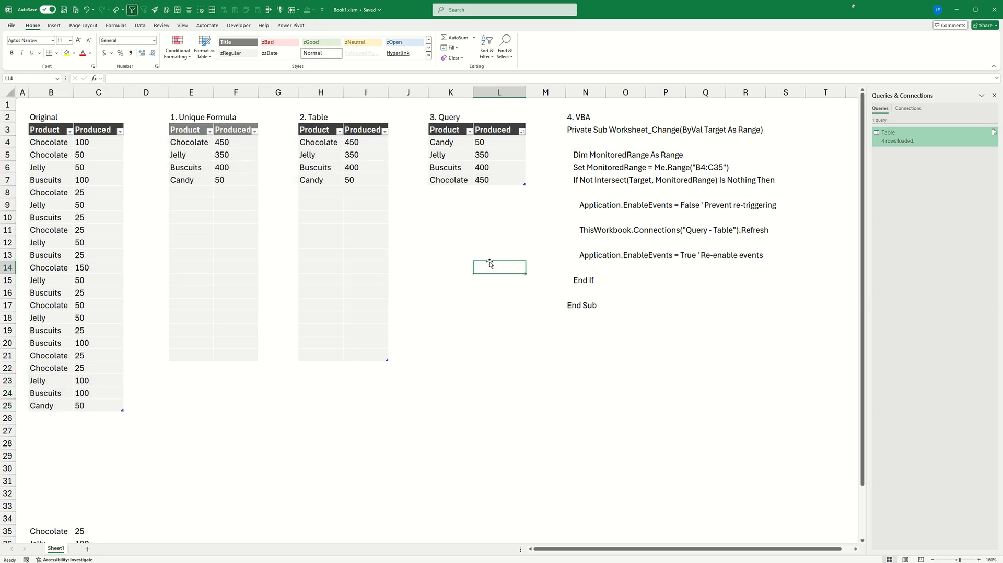